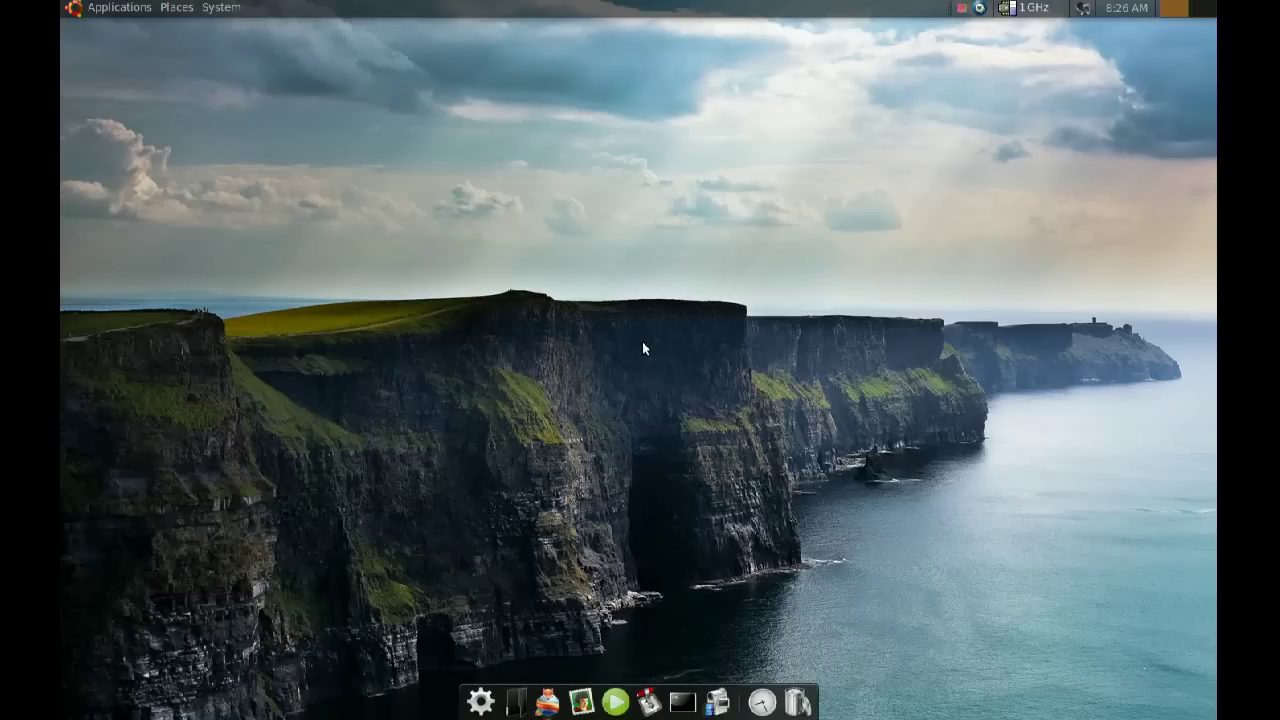
# Launch Synaptic with the admin password, search 'nautilus', and select the installed nautilus-actions package
pyautogui.press('super+space')
pyautogui.write('syn')
pyautogui.press('Return')
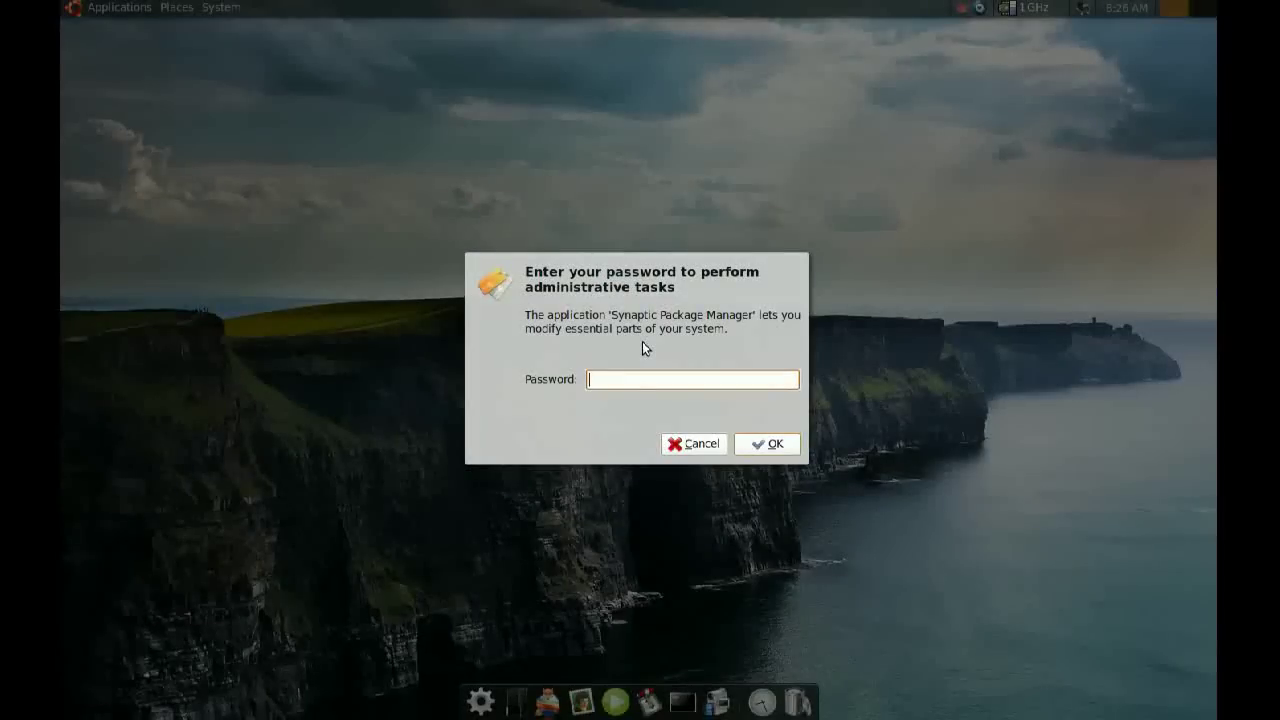
pyautogui.write('●●●●●●●●●●●')
pyautogui.press('Return')
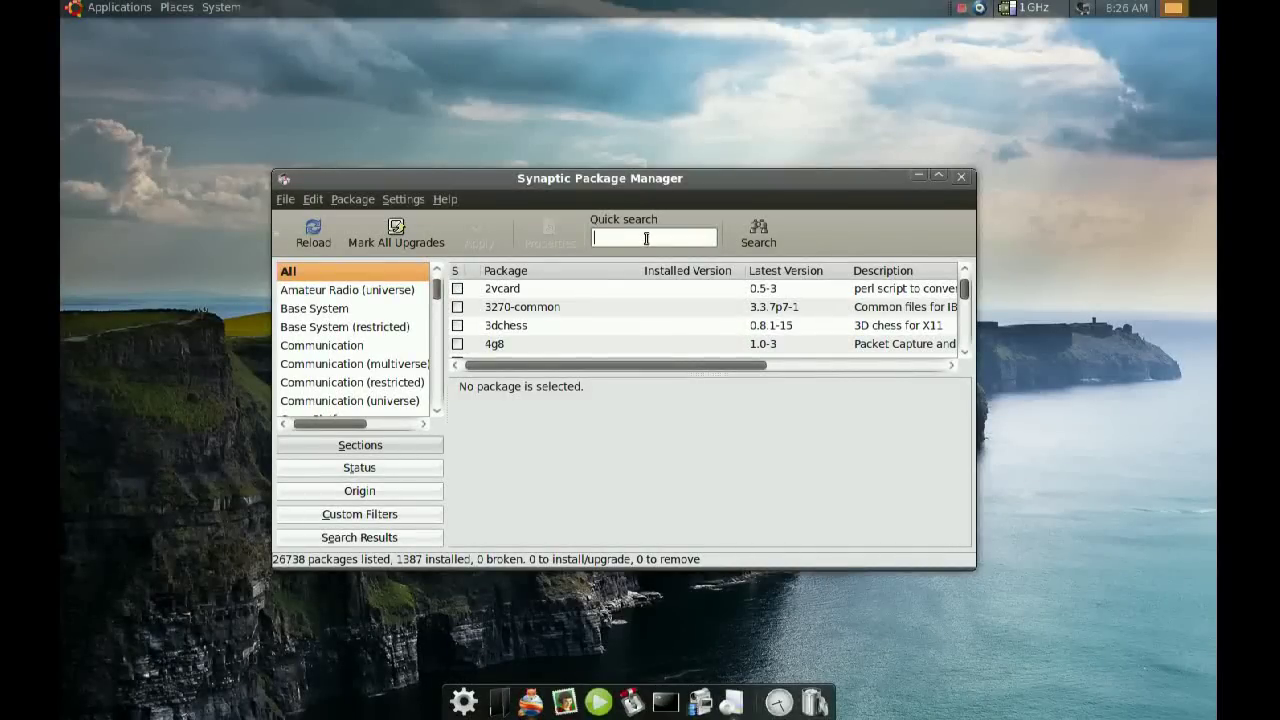
pyautogui.write('na')
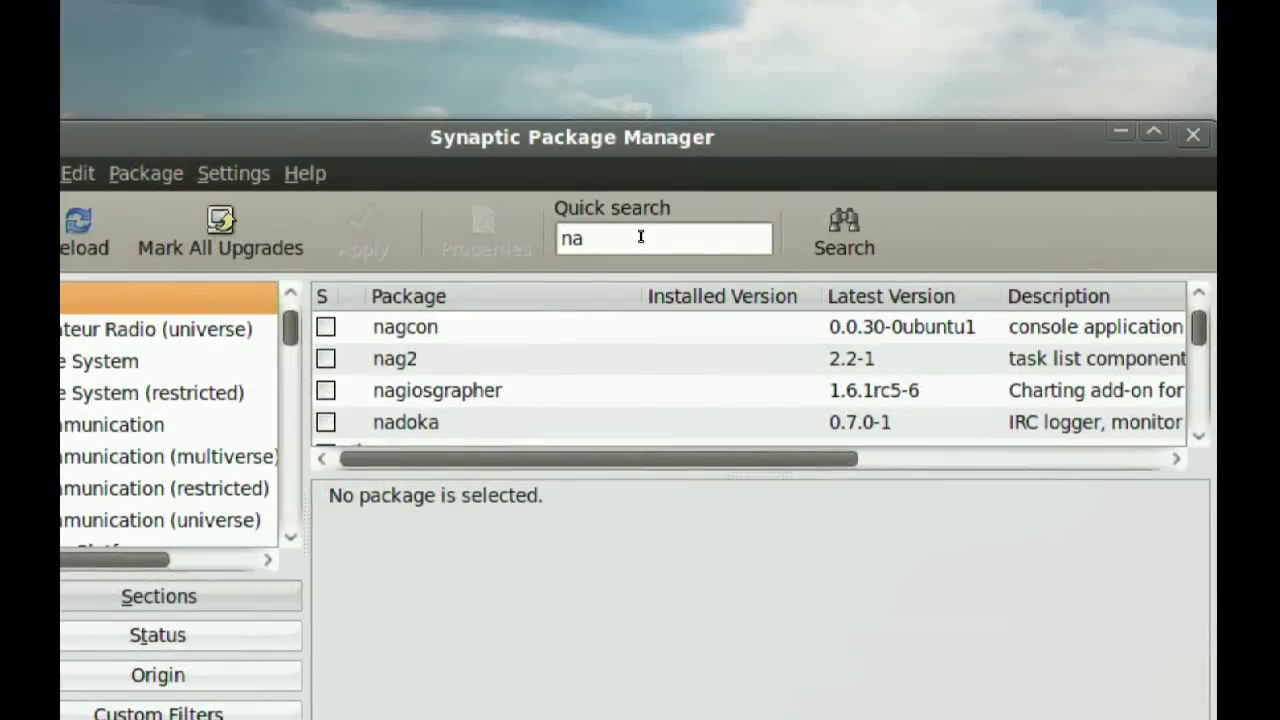
pyautogui.write('ut')
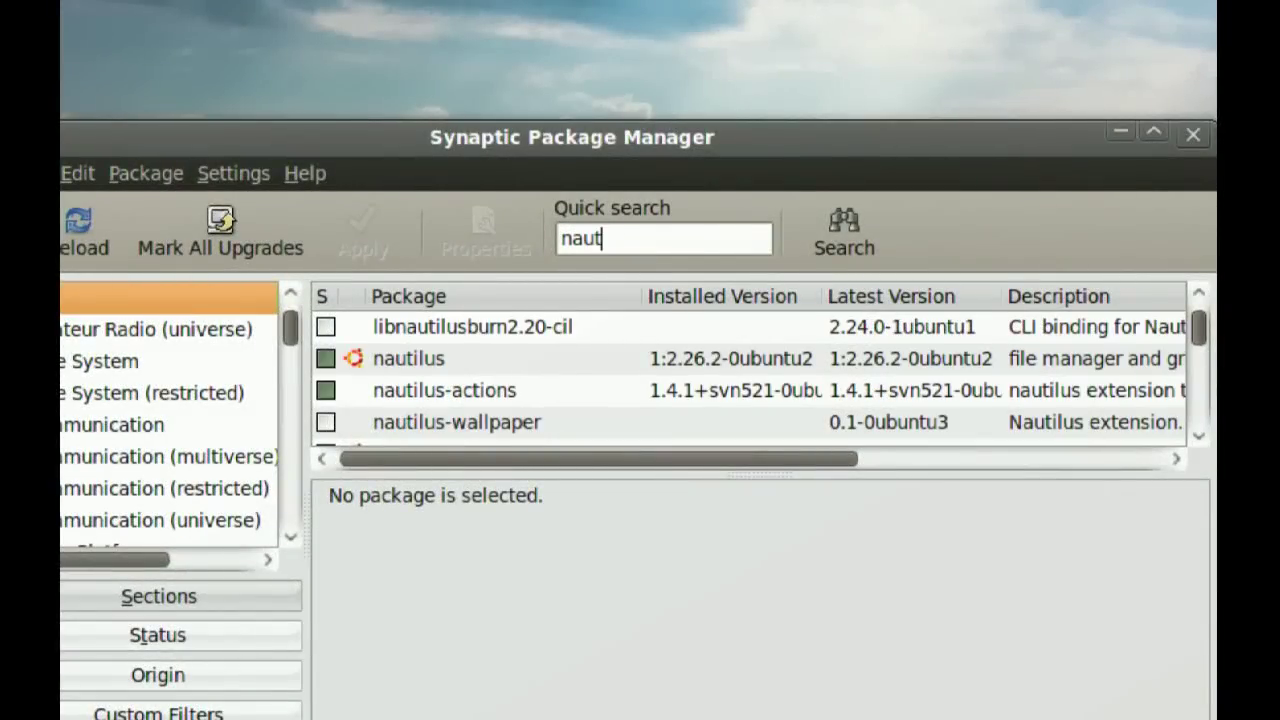
pyautogui.write('ilus')
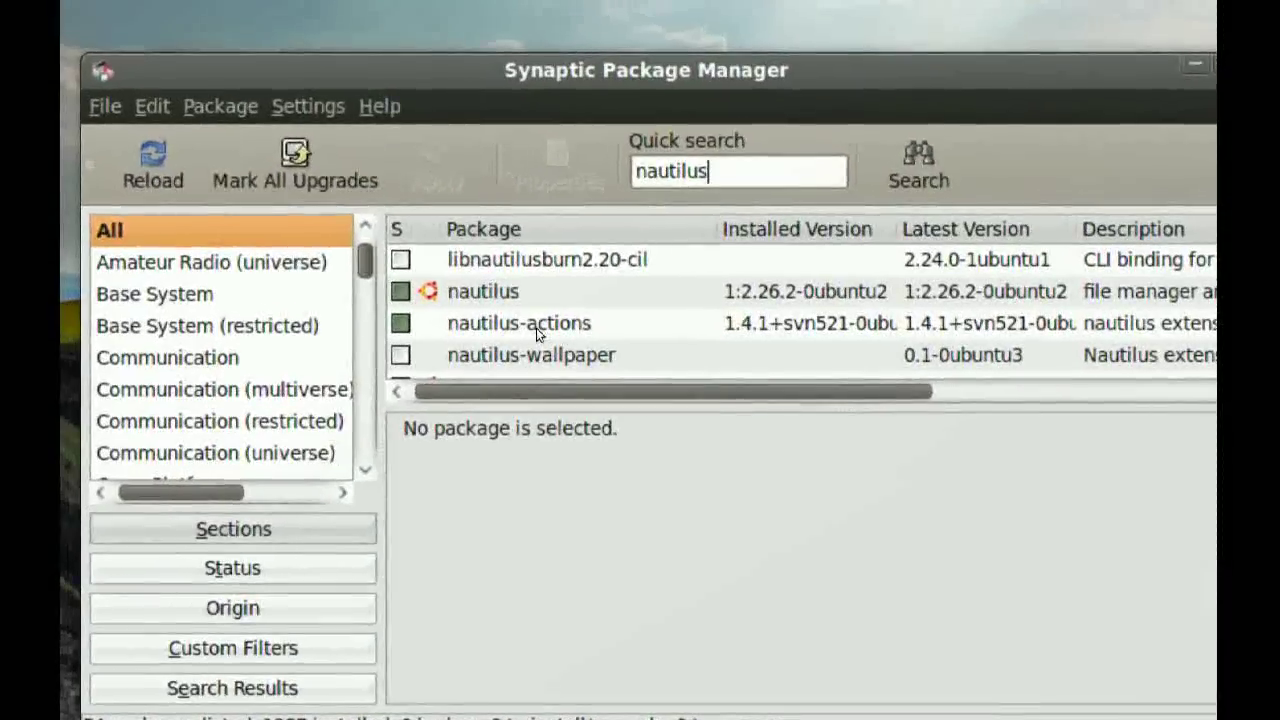
pyautogui.click(536, 328)
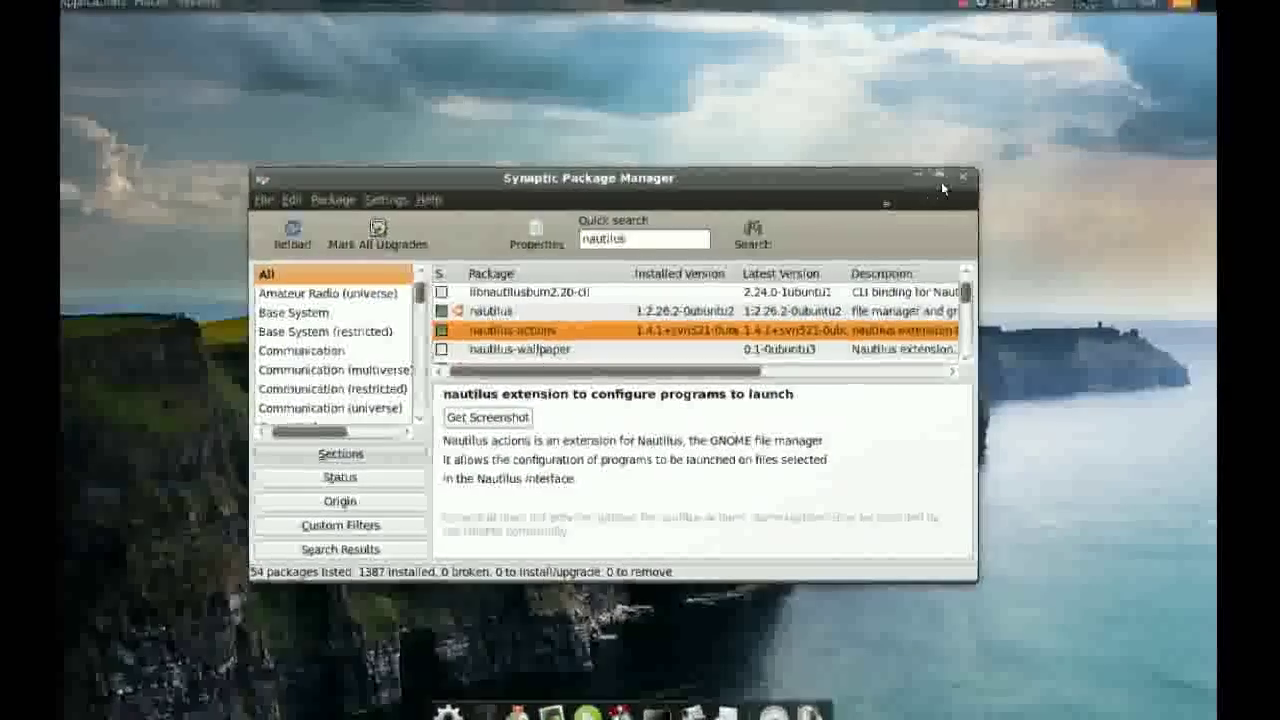
# Close Synaptic, launch Nautilus Actions Configuration from System > Preferences, and add a new action
pyautogui.click(962, 178)
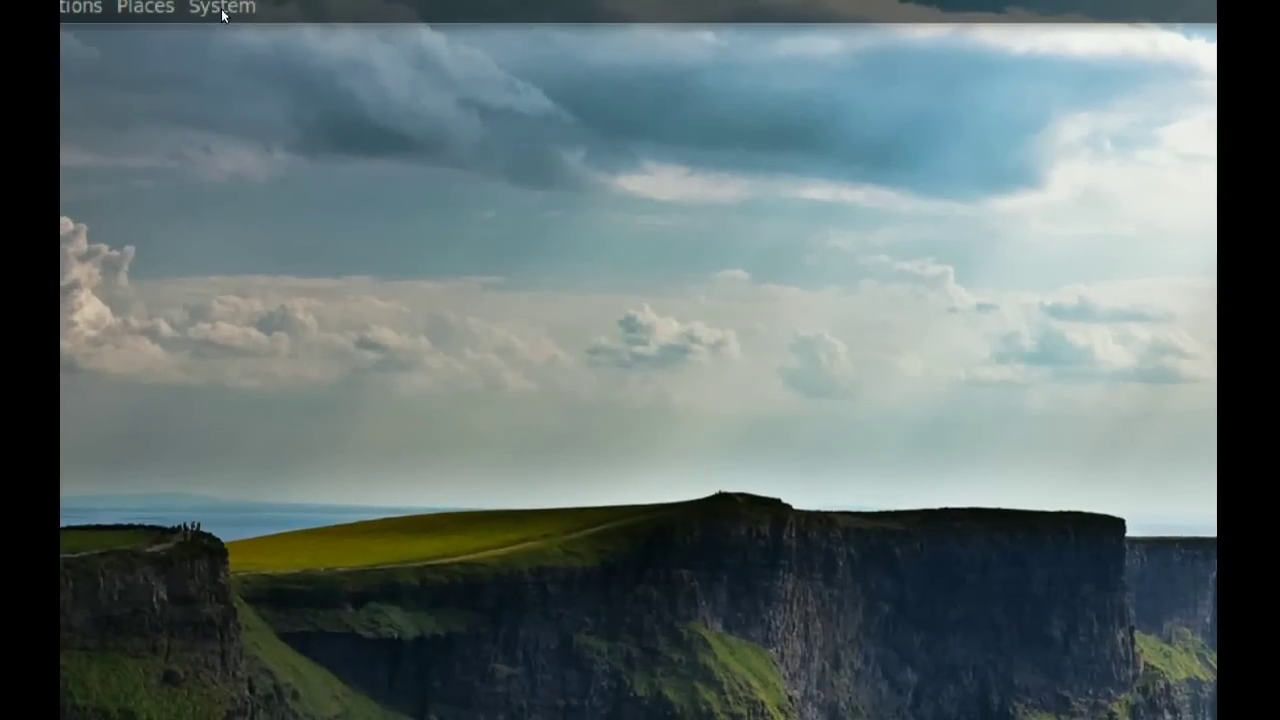
pyautogui.click(221, 10)
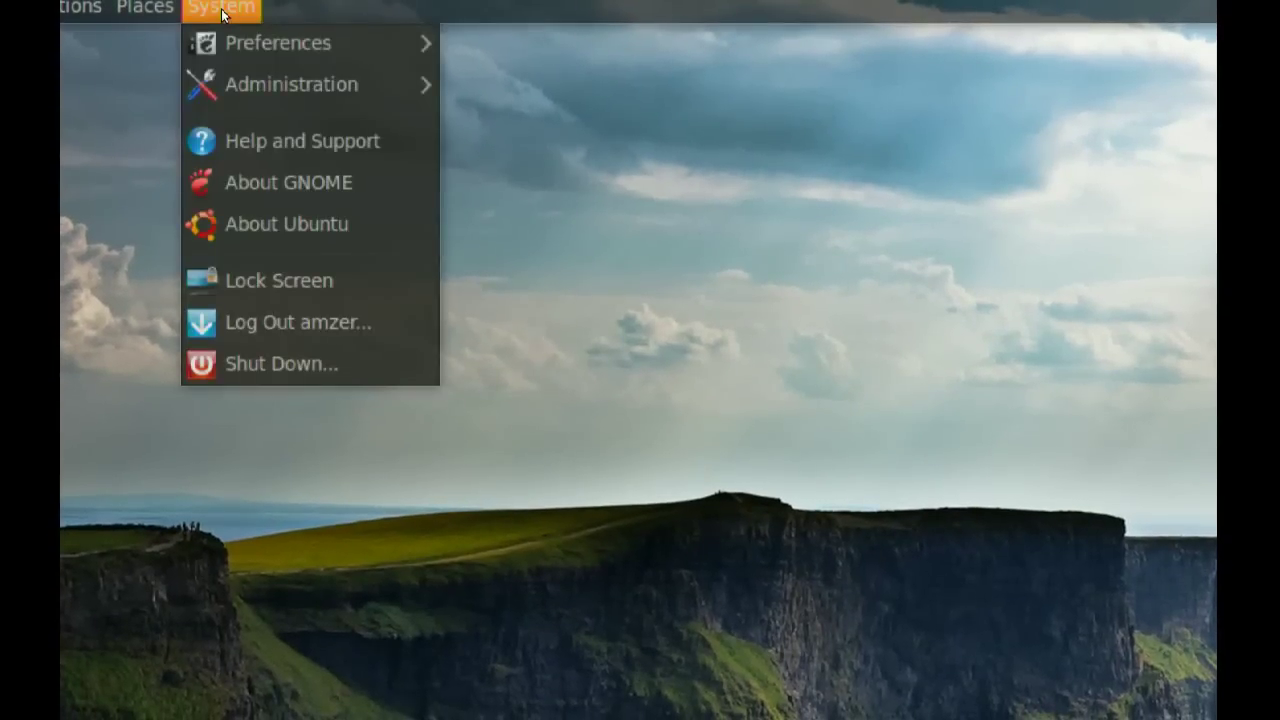
pyautogui.moveTo(345, 40)
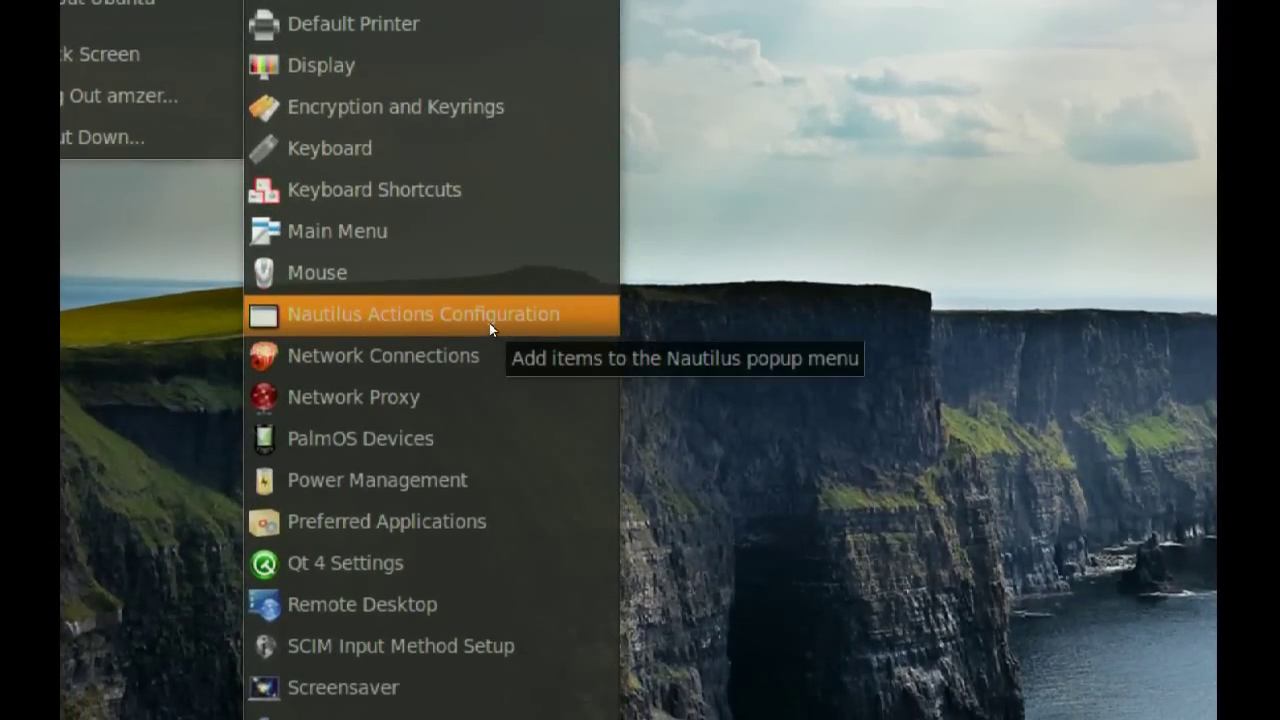
pyautogui.click(489, 330)
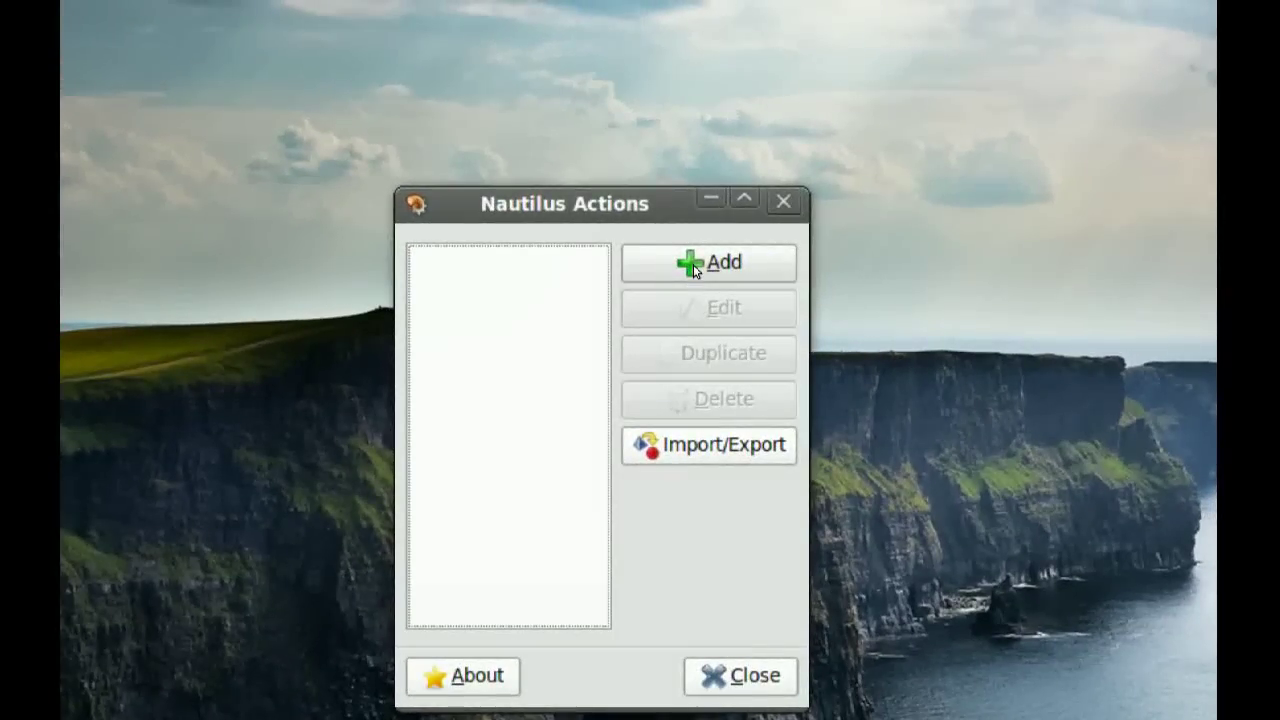
pyautogui.click(693, 264)
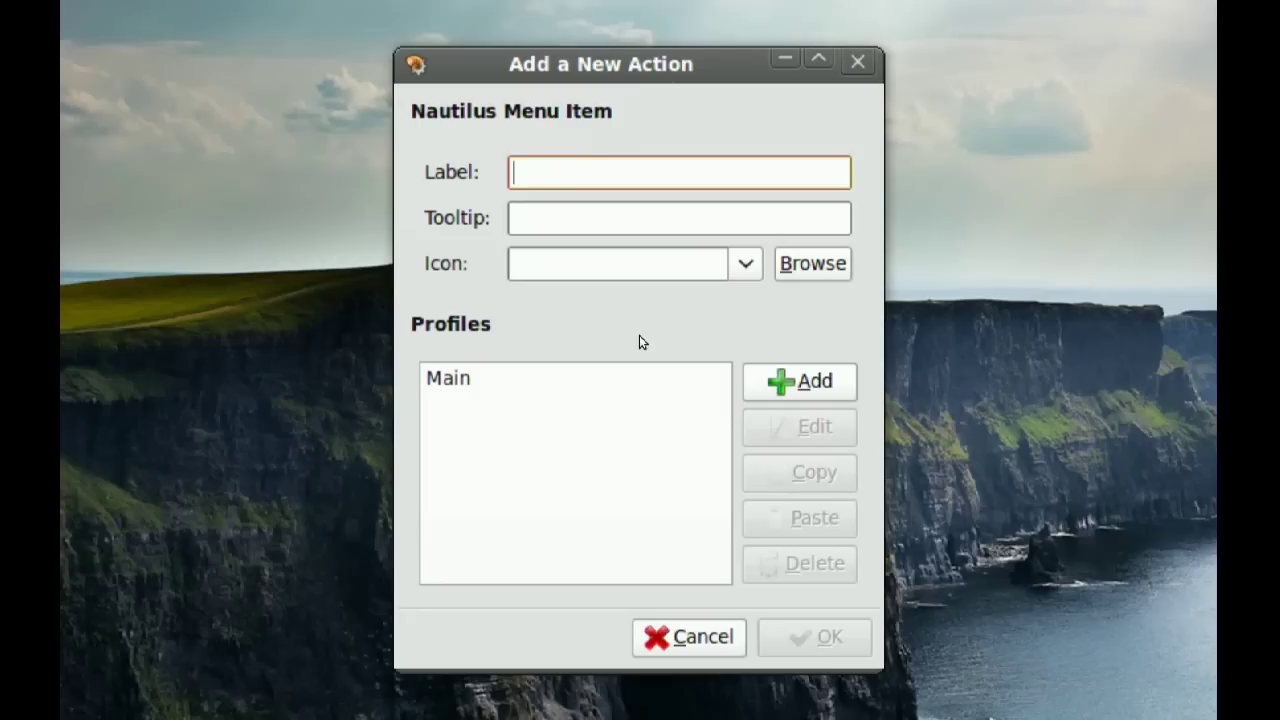
# Fill in label 'Shred', tooltip 'Securly erase files.' and the gtk-dialog-warning icon
pyautogui.write('Shred')
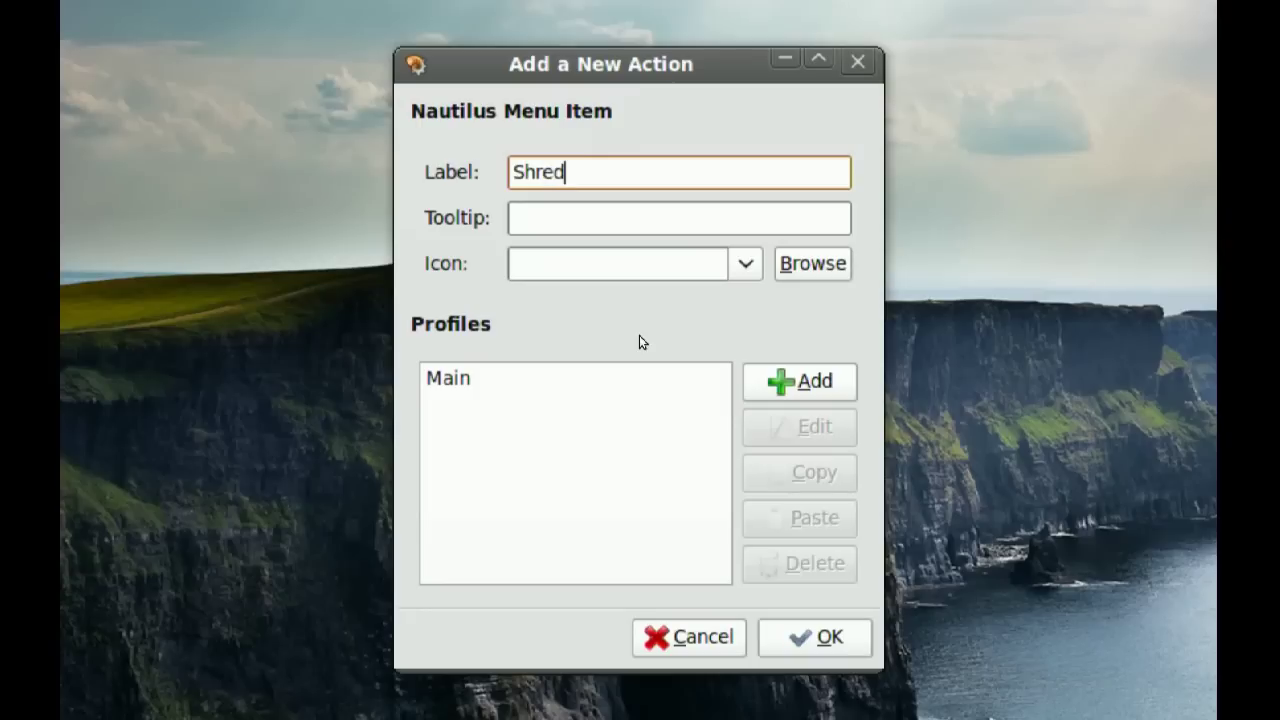
pyautogui.press('Tab')
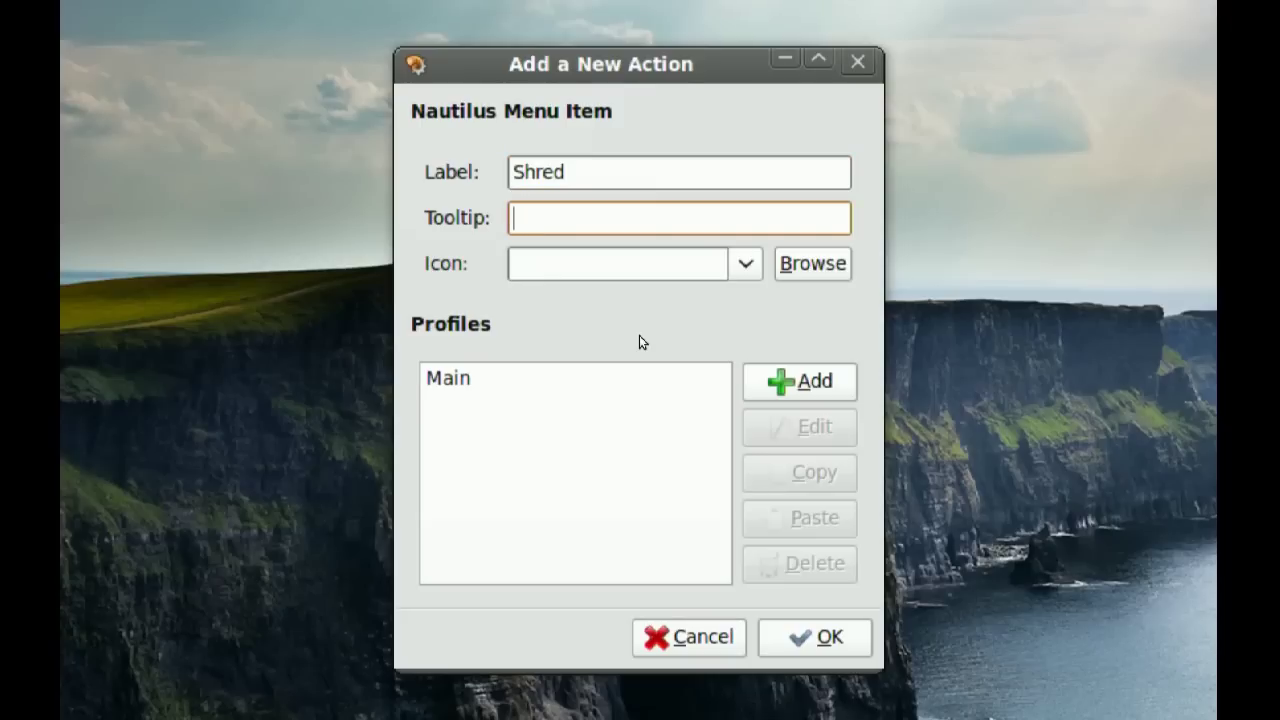
pyautogui.write('Securly')
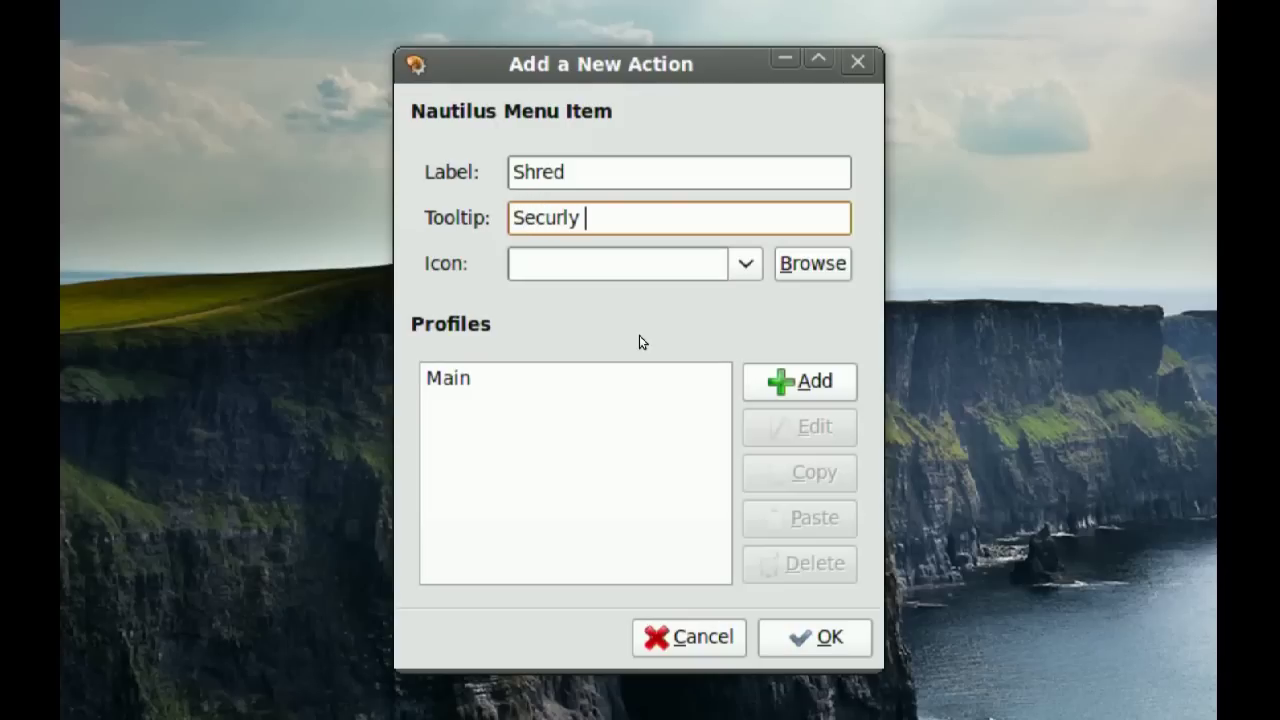
pyautogui.write(' erase files.')
pyautogui.press('Tab')
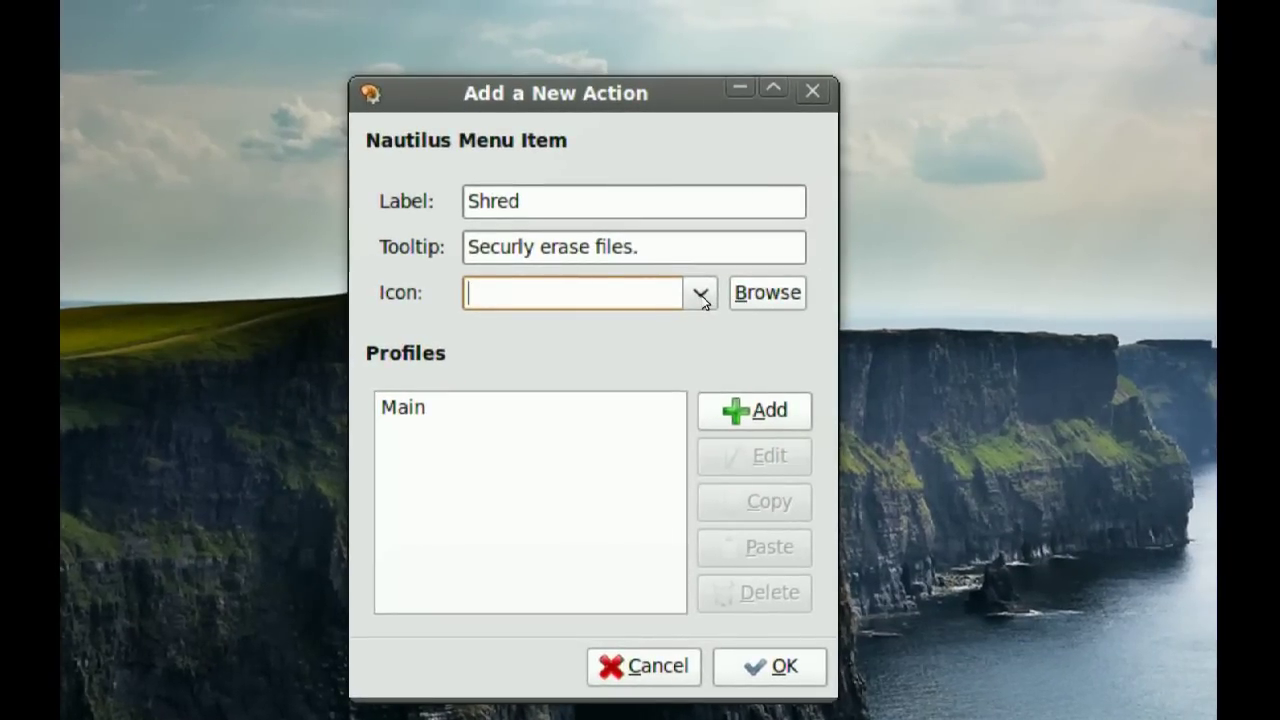
pyautogui.click(700, 293)
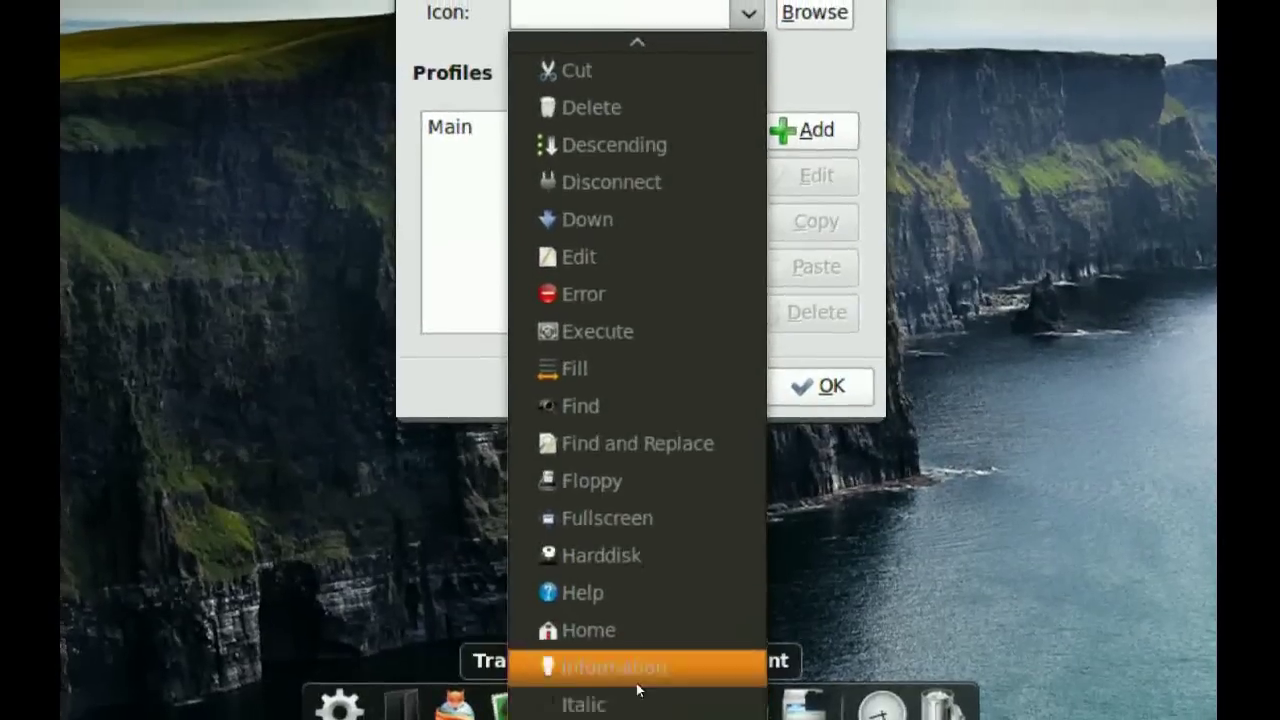
pyautogui.scroll(-5, 637, 670)
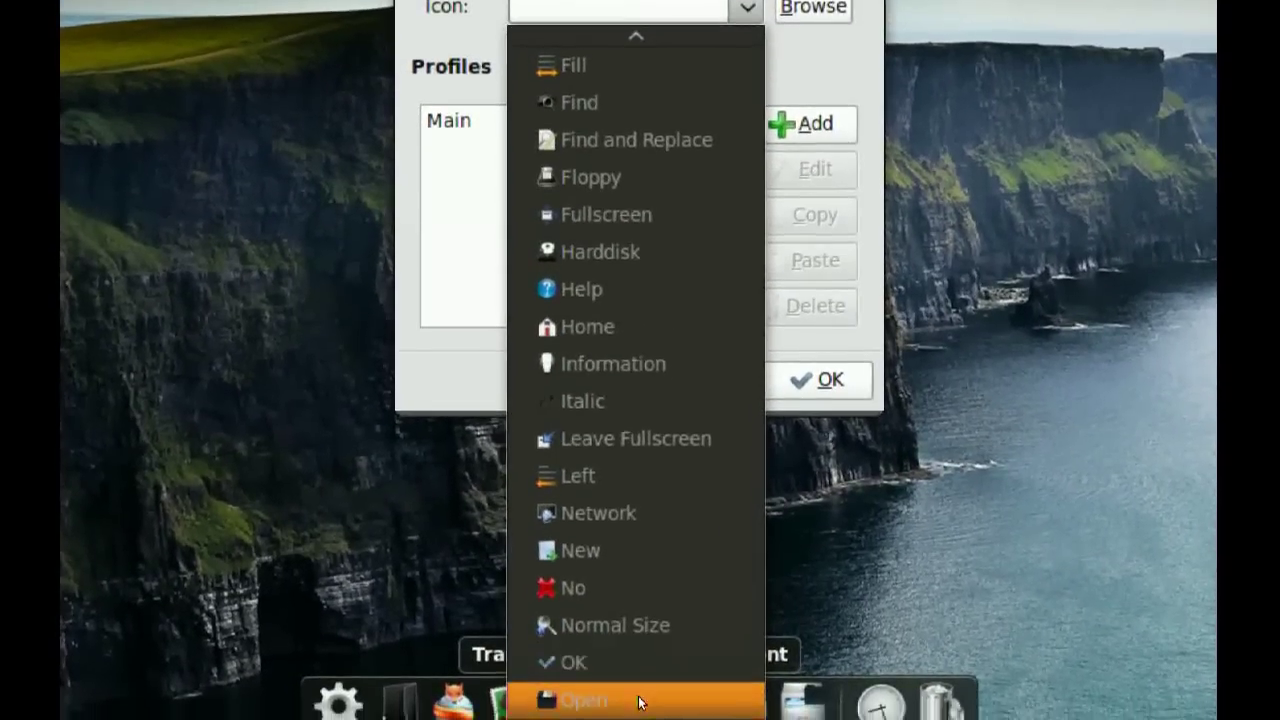
pyautogui.moveTo(637, 714)
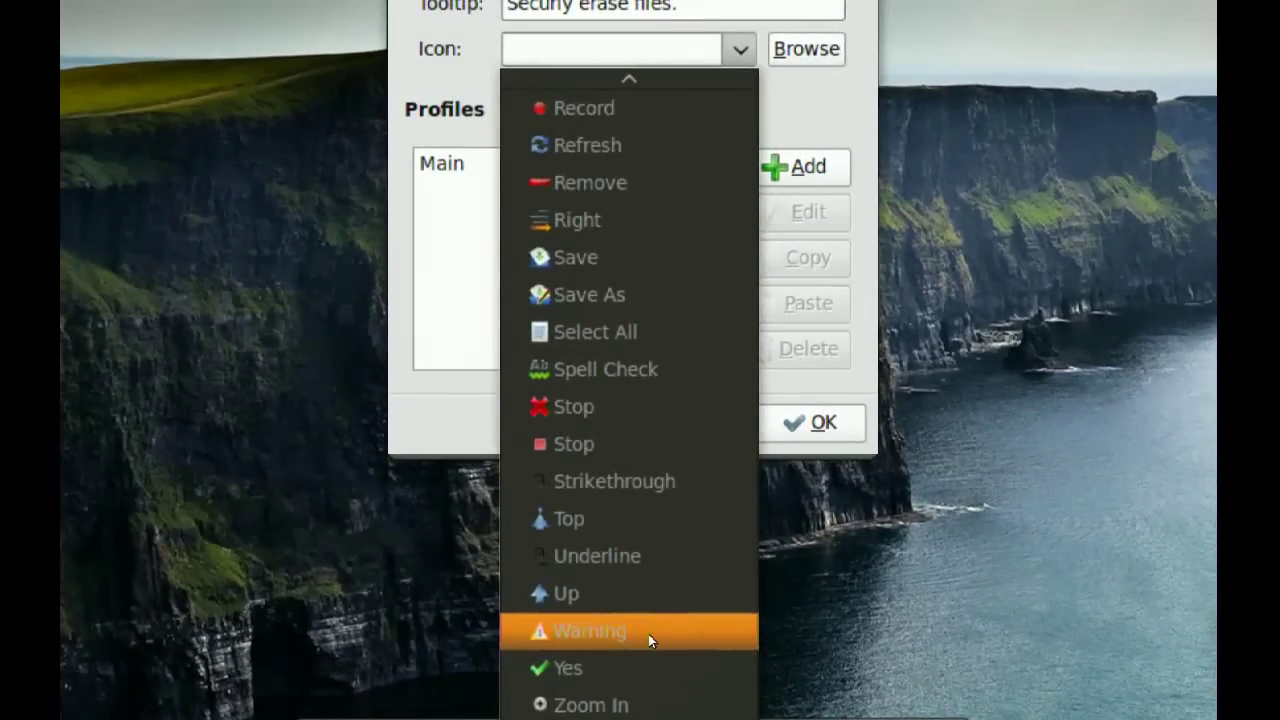
pyautogui.click(648, 640)
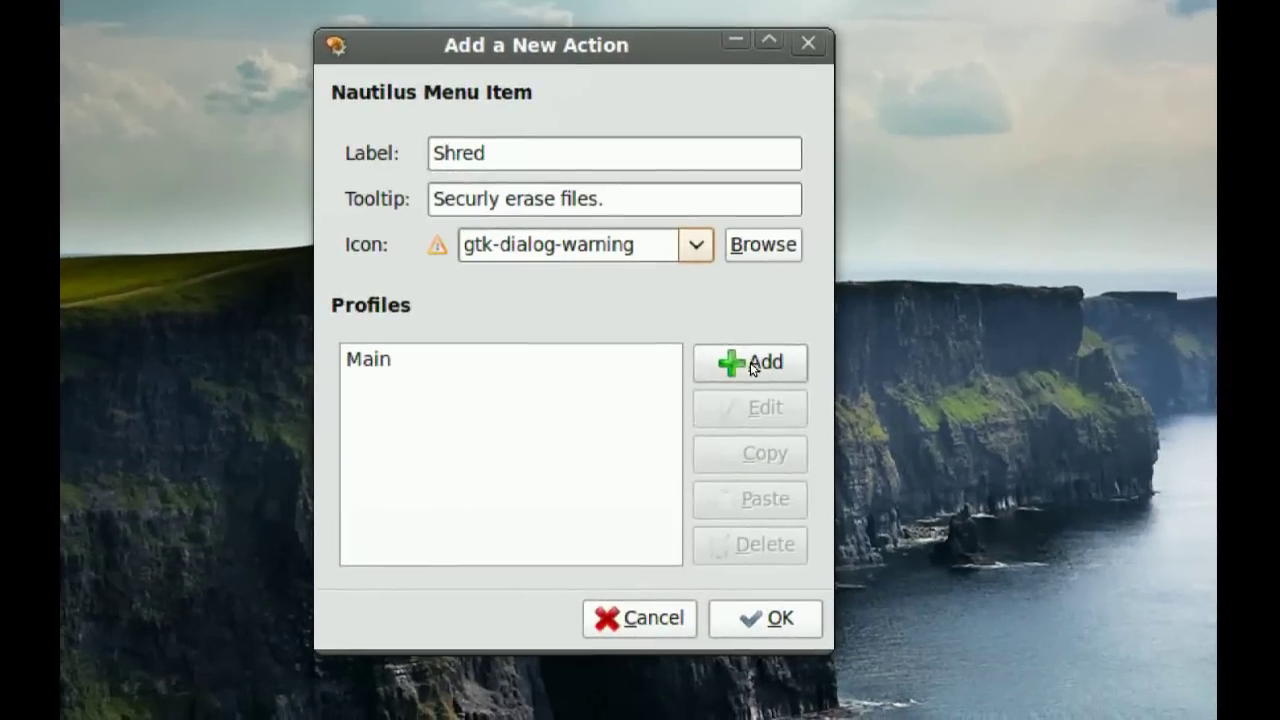
# Add a new profile with path 'shred' and parameters '-f -u -v -z %M'
pyautogui.click(755, 368)
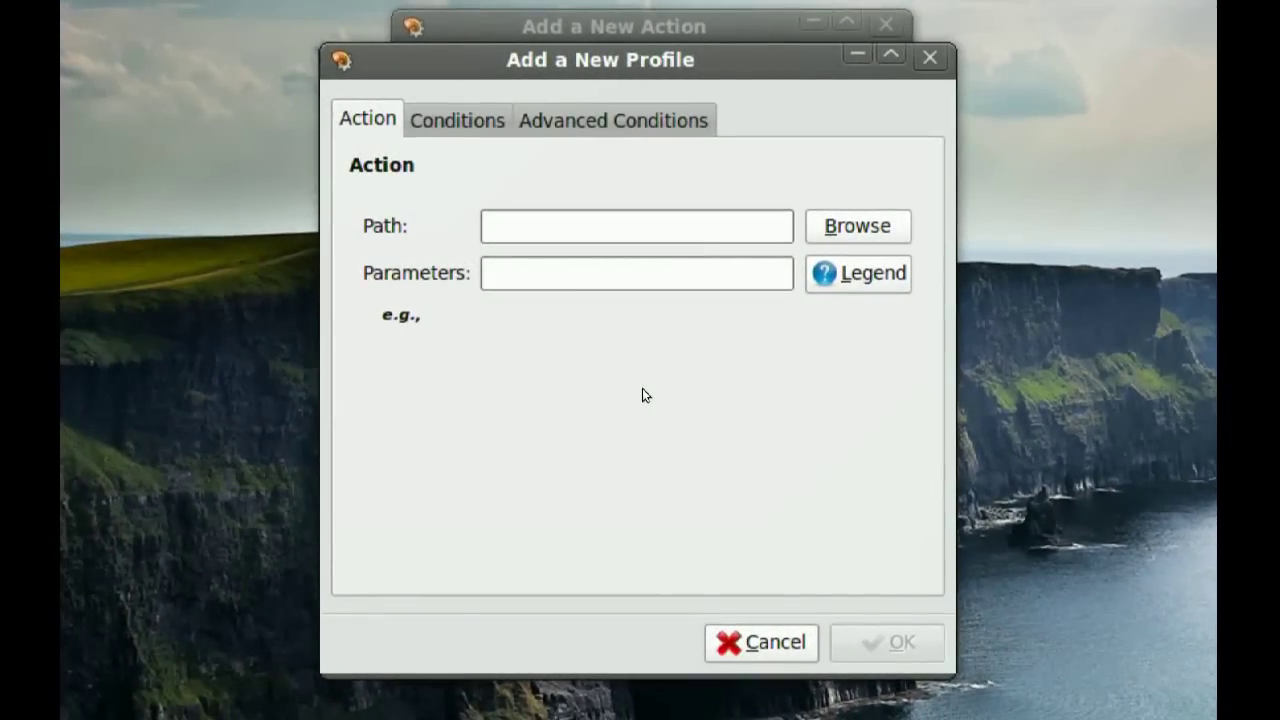
pyautogui.click(649, 223)
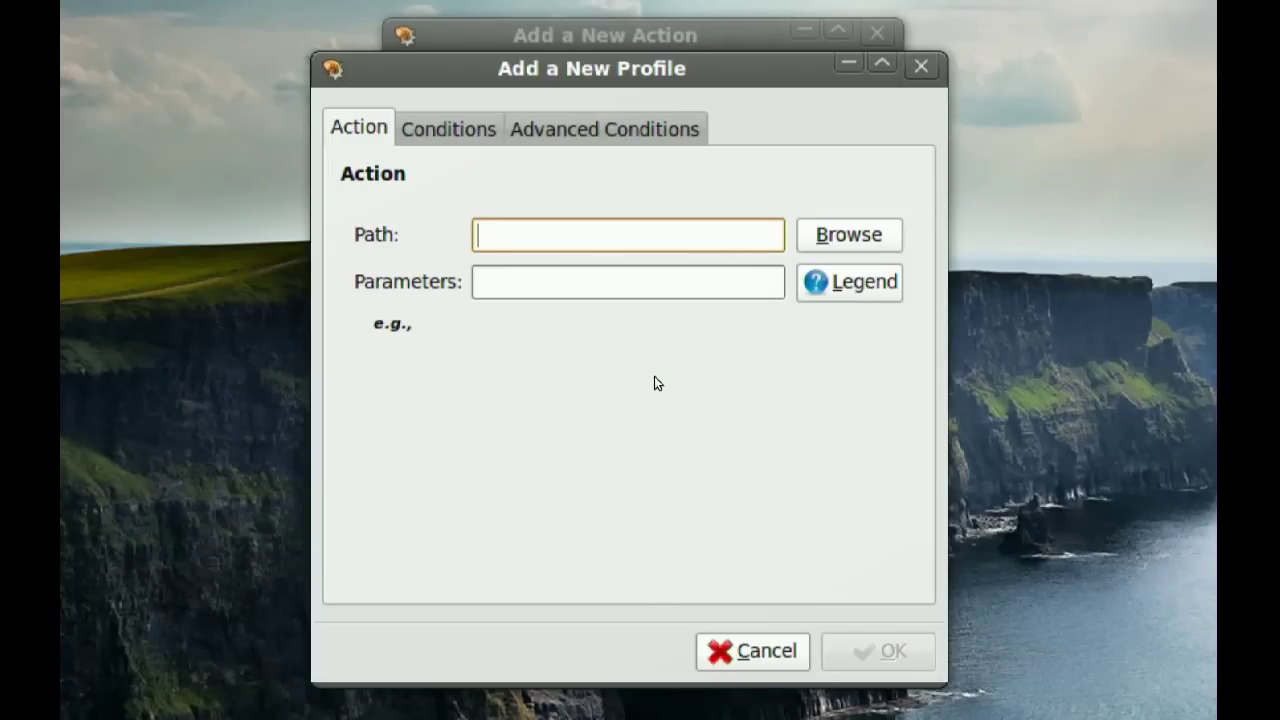
pyautogui.write('shred')
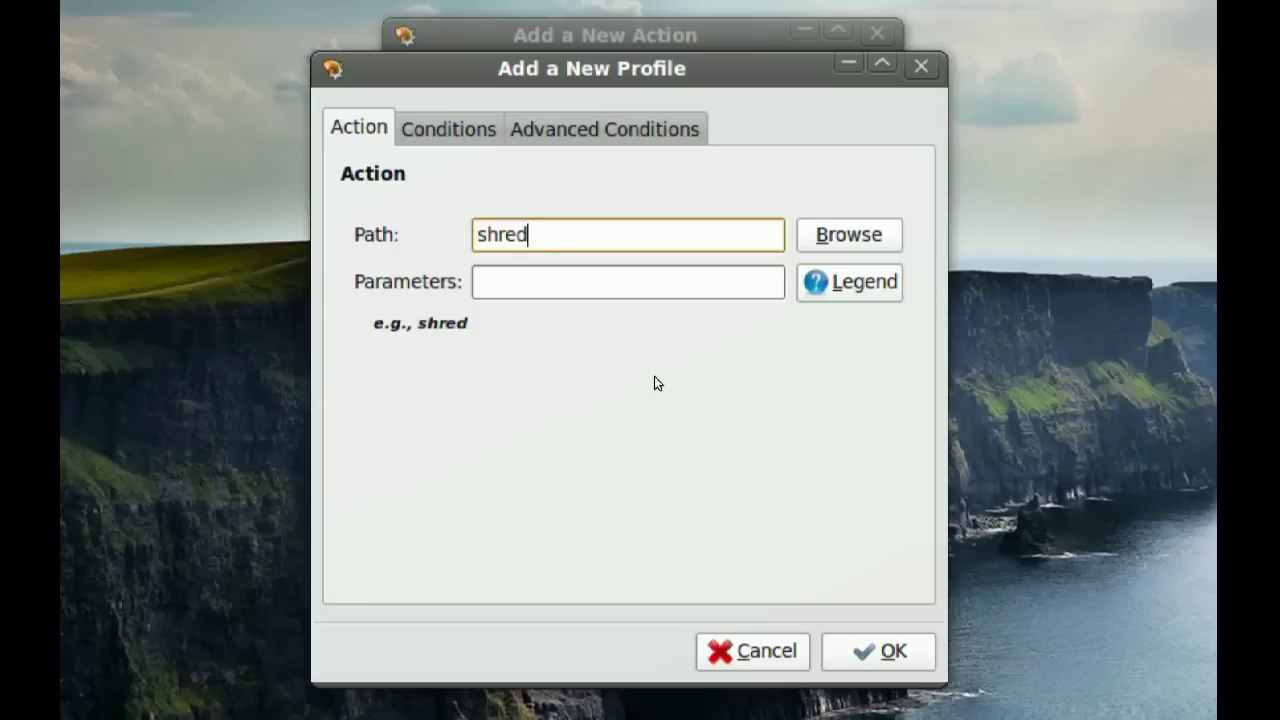
pyautogui.press('Tab')
pyautogui.press('Tab')
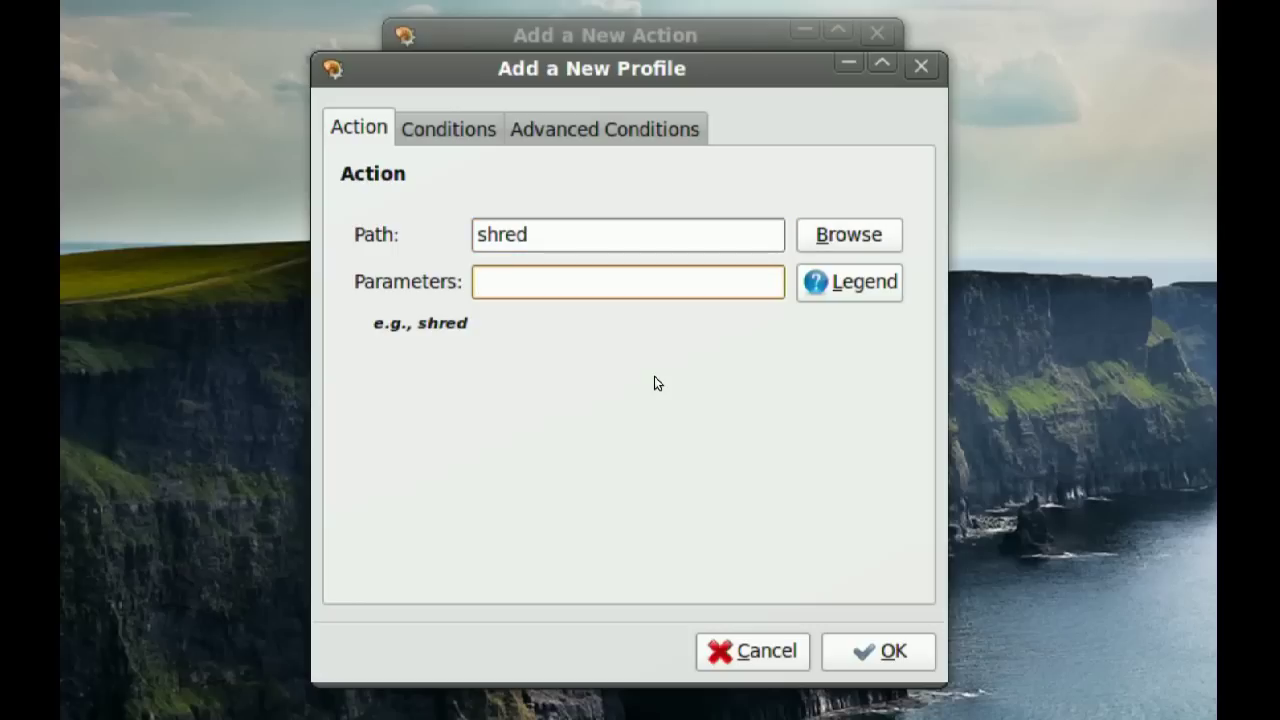
pyautogui.write('-f -u -')
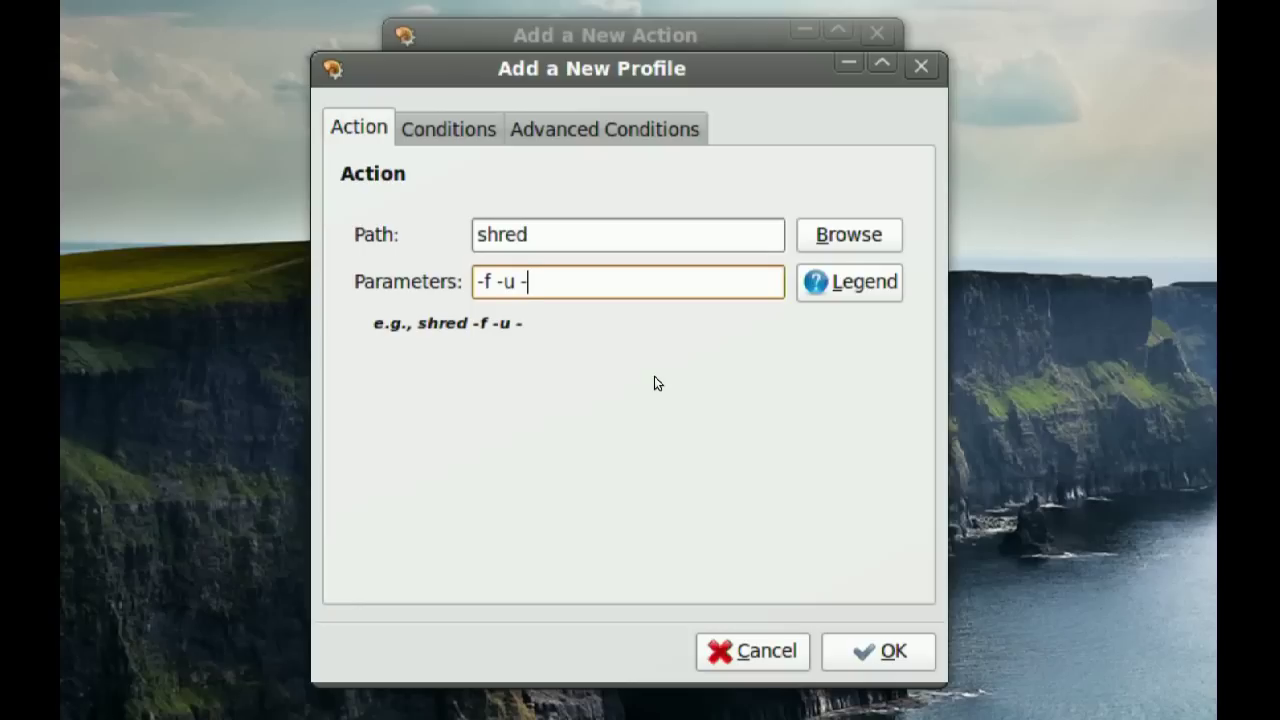
pyautogui.write('v -z %M')
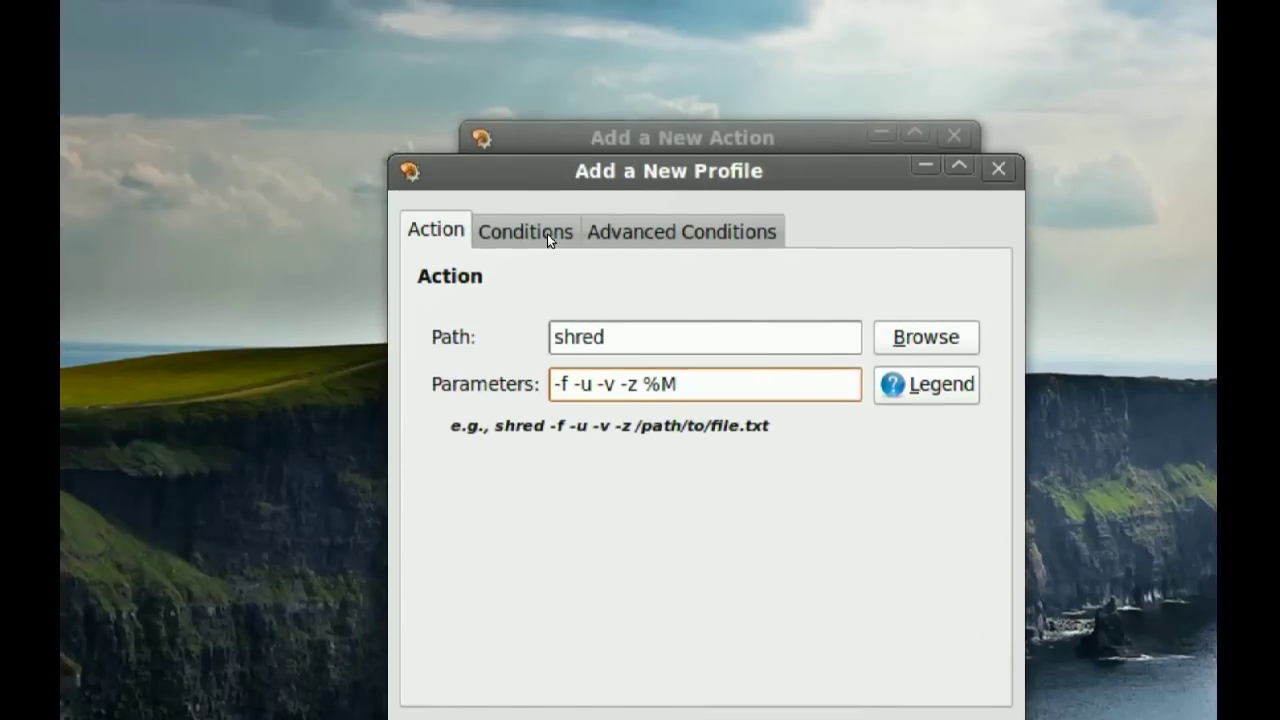
# Tick the multiple files or folders condition, save the profile and Shred action, and close
pyautogui.click(544, 218)
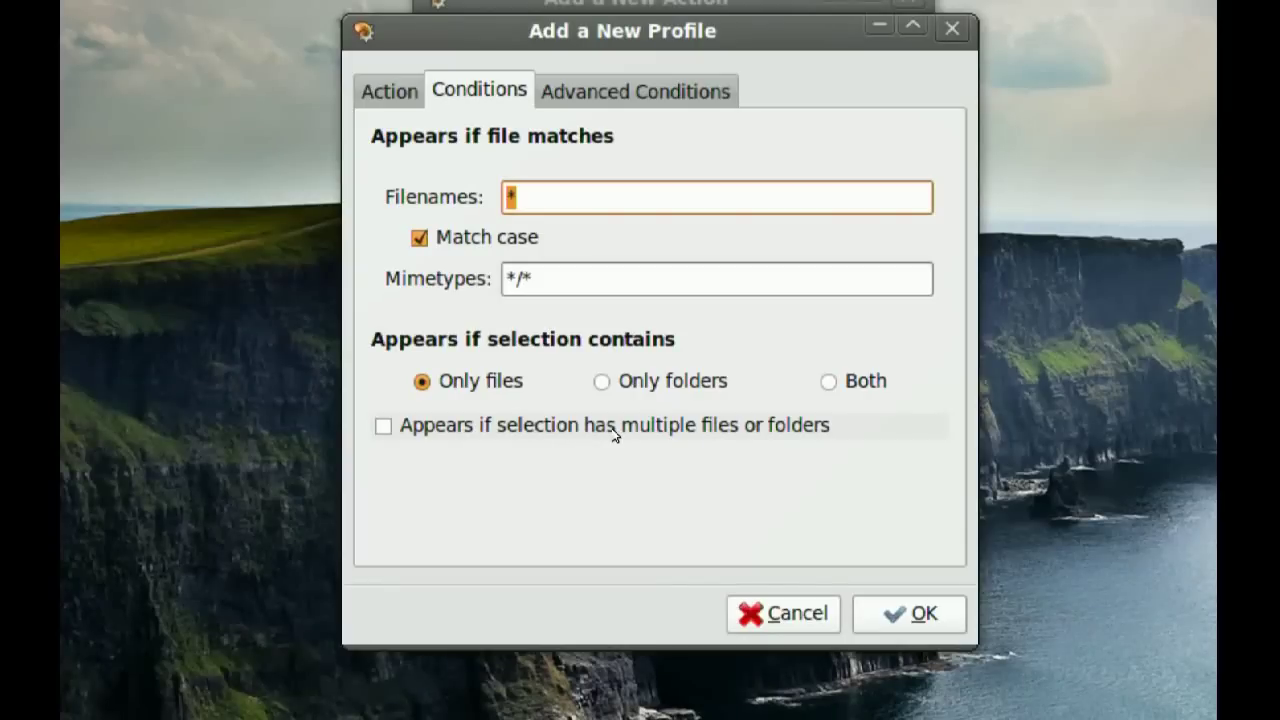
pyautogui.click(614, 433)
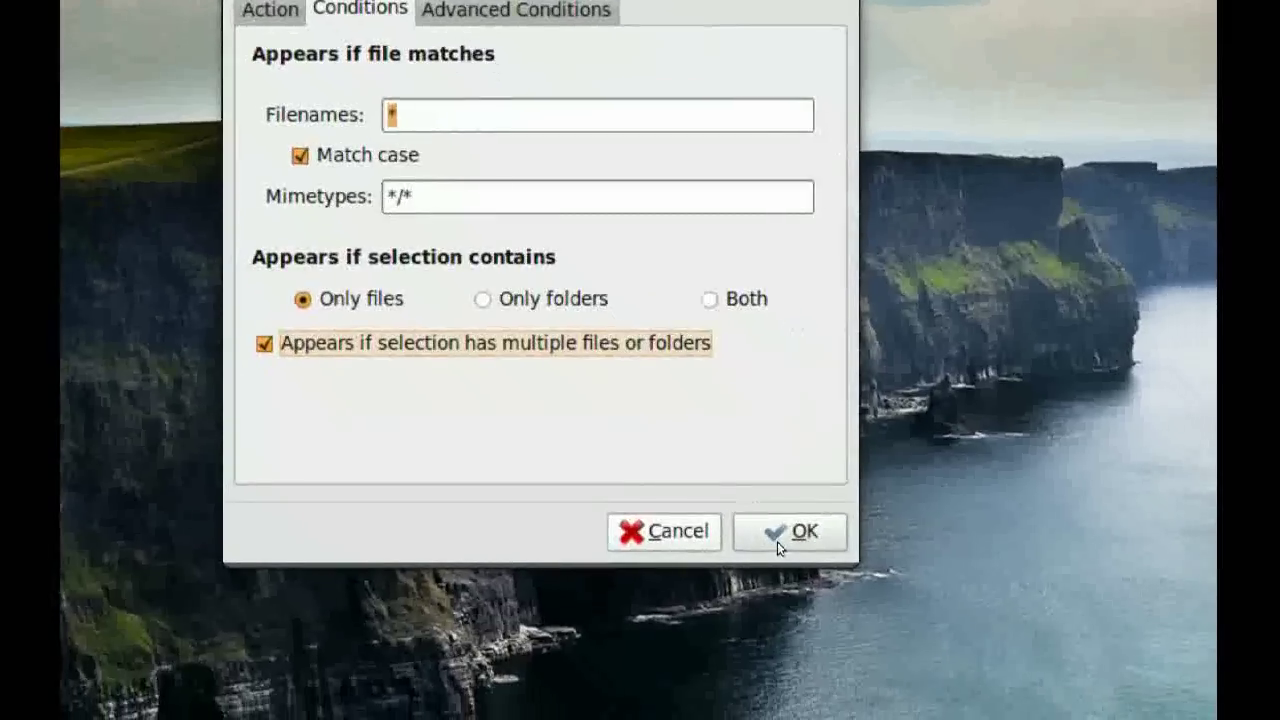
pyautogui.click(880, 614)
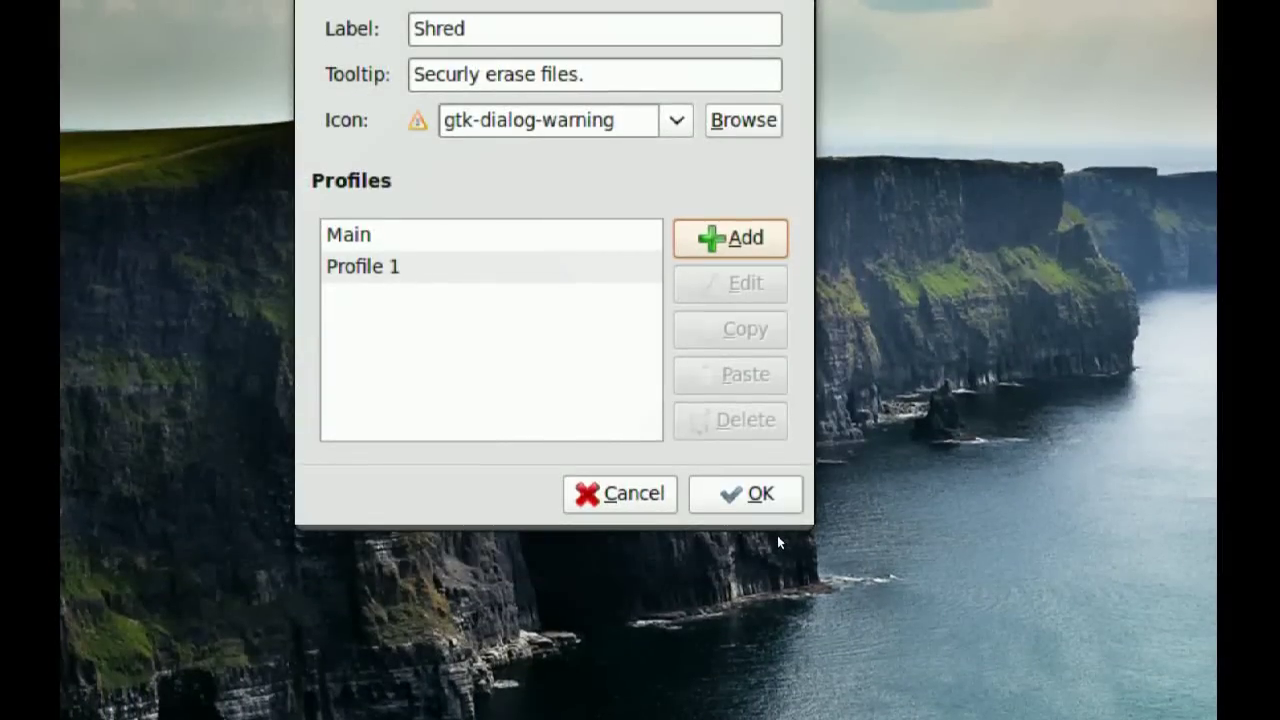
pyautogui.click(768, 514)
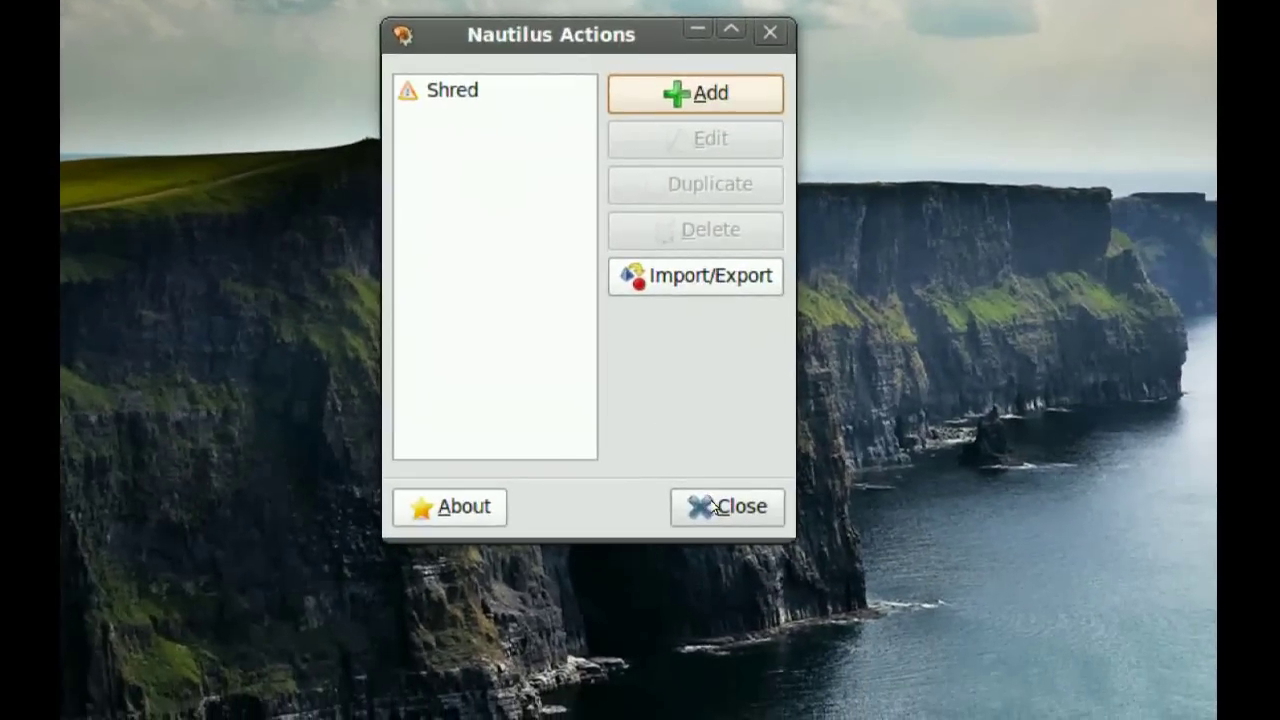
pyautogui.click(738, 530)
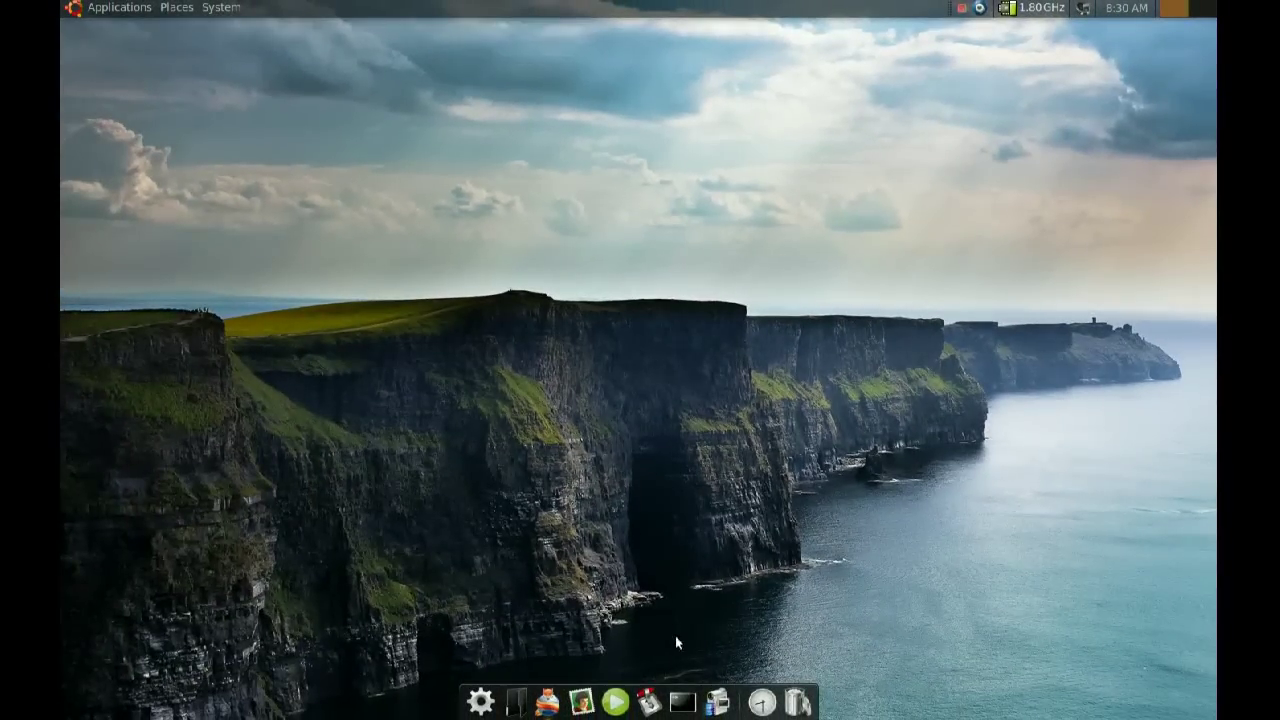
# In a new terminal, run 'nautilus -q' and then 'nautilus' to restart the file browser
pyautogui.click(682, 702)
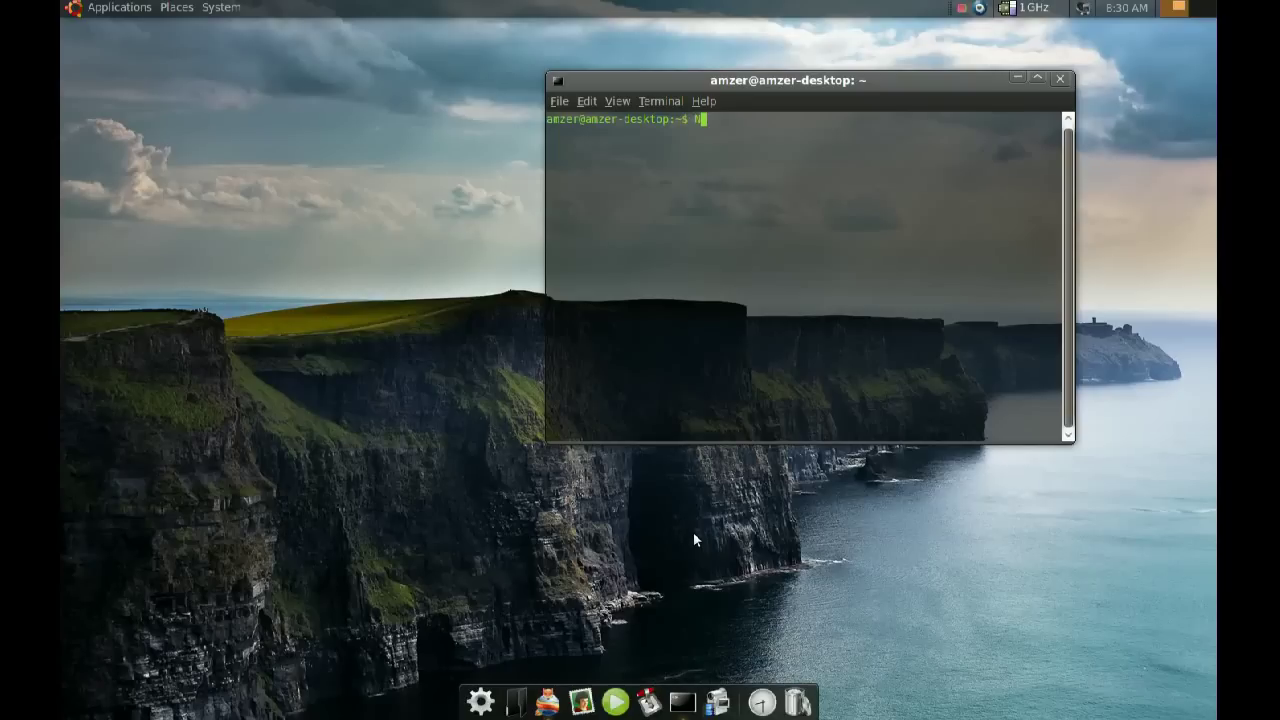
pyautogui.write('na')
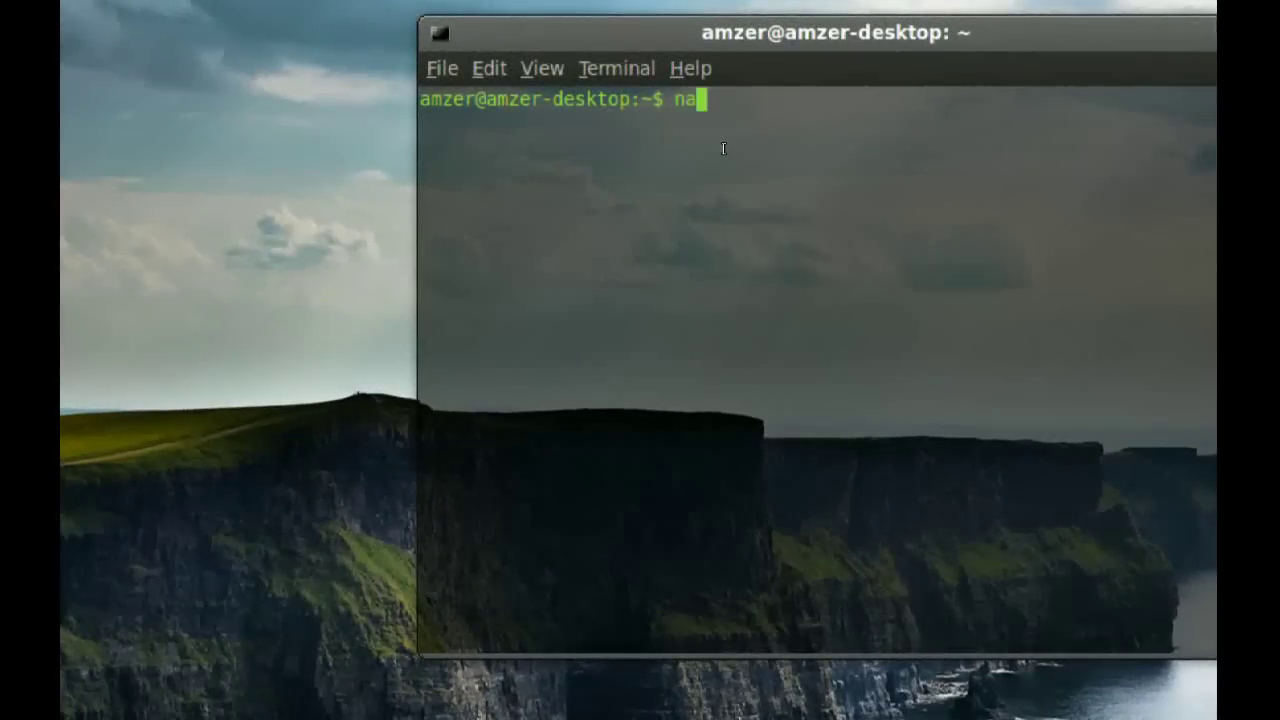
pyautogui.write('util')
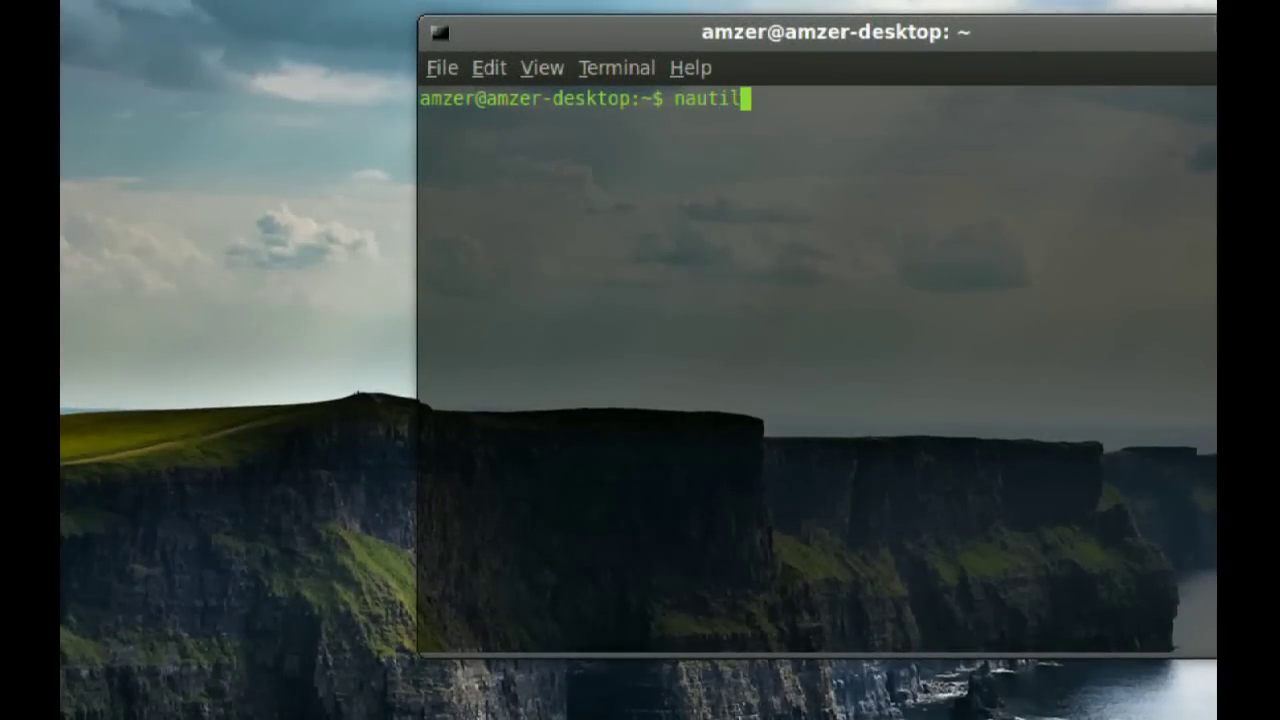
pyautogui.write('us -q')
pyautogui.press('Return')
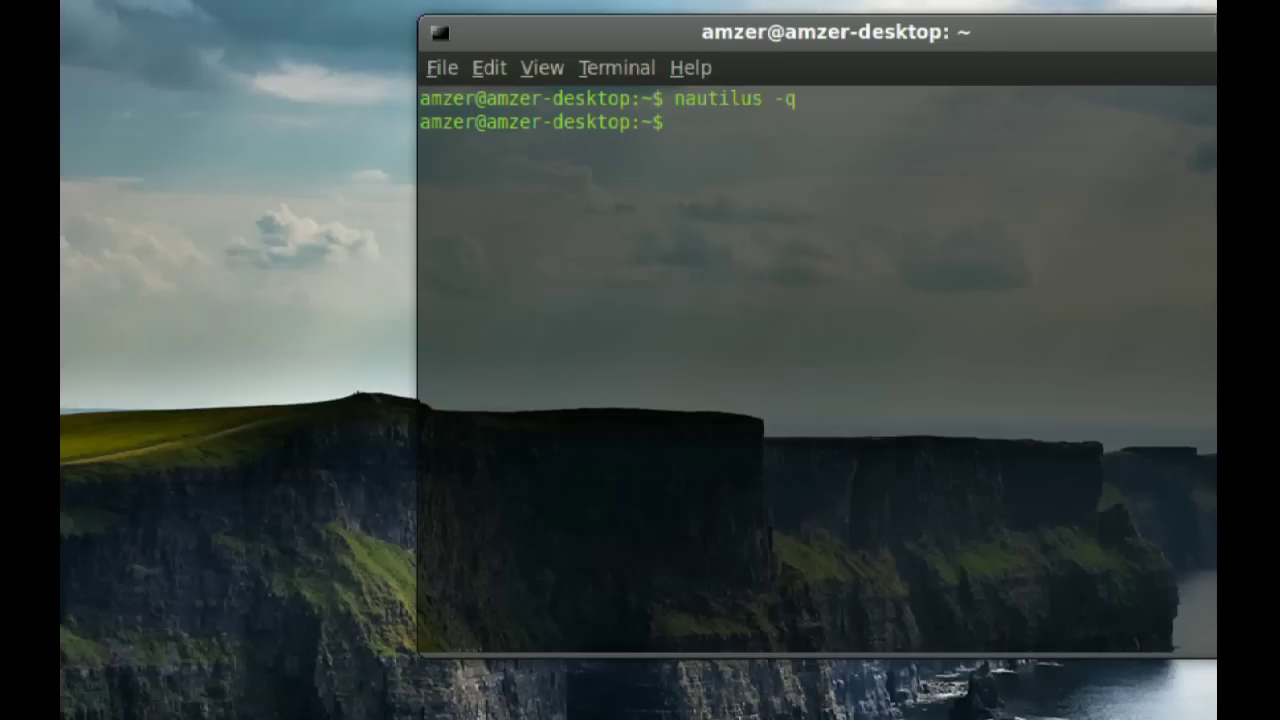
pyautogui.write('nauti')
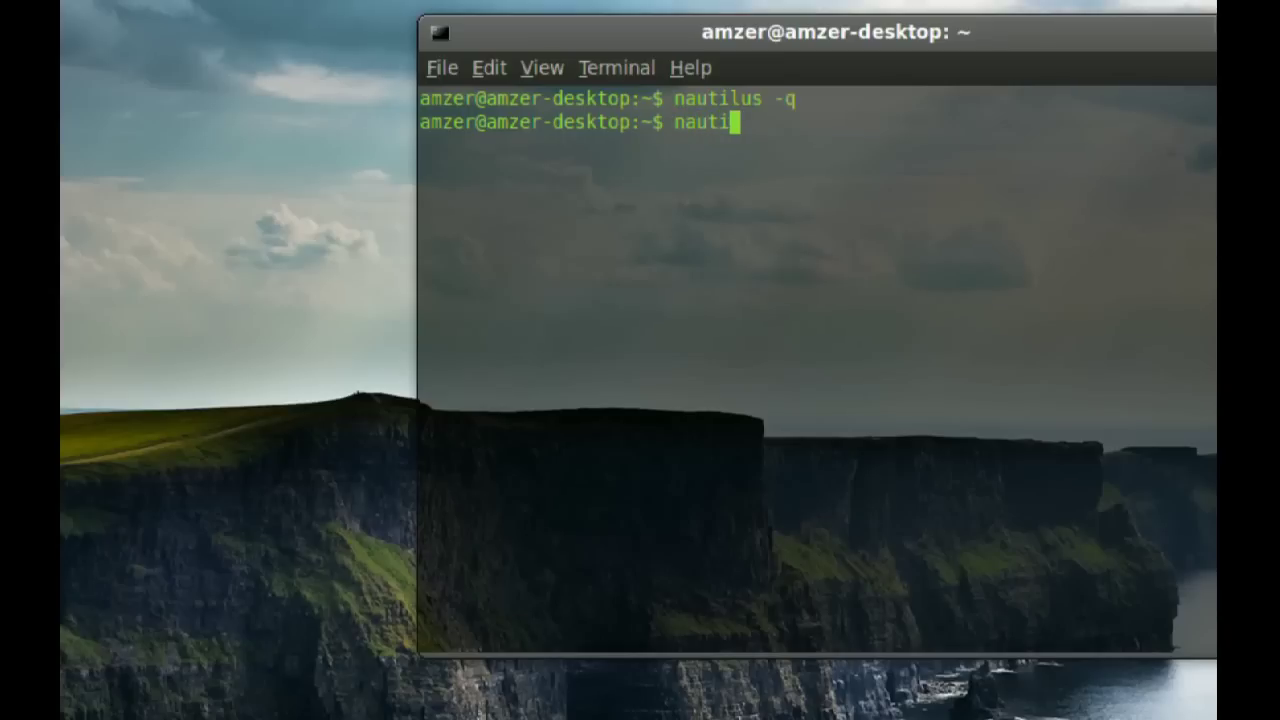
pyautogui.write('lus')
pyautogui.press('Return')
pyautogui.press('Return')
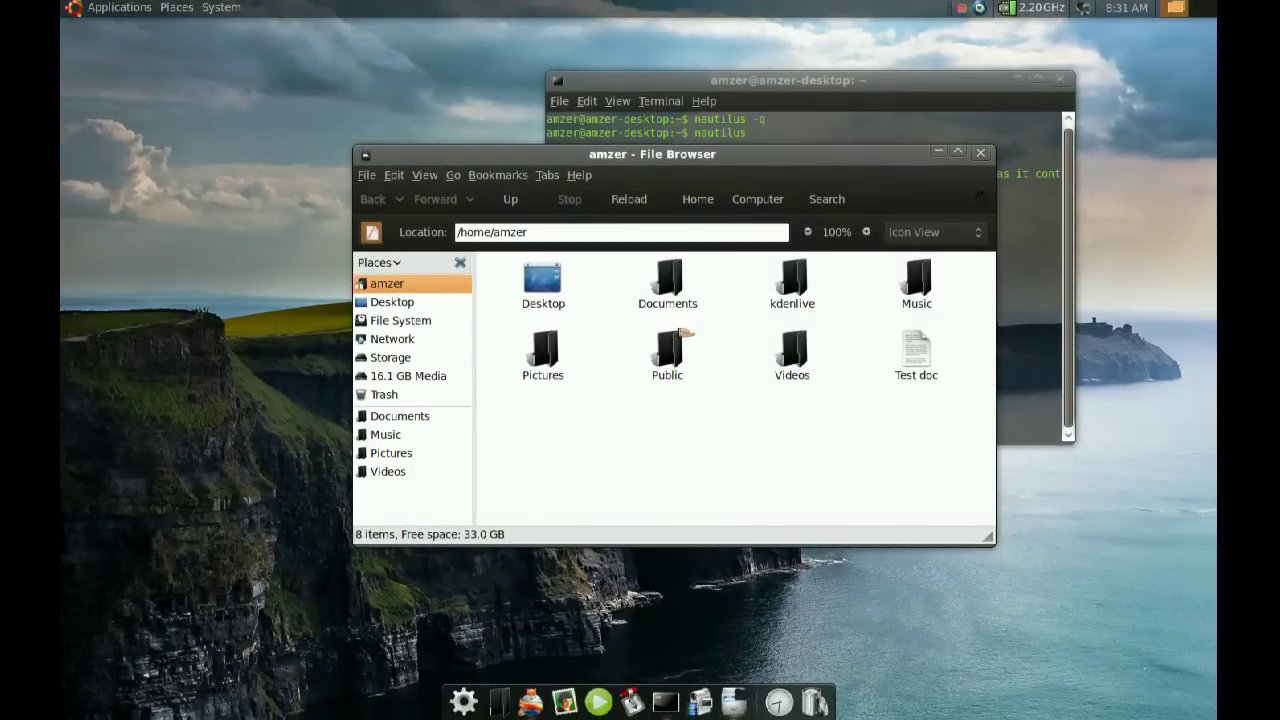
# Close the terminal, view Test doc's contents in gedit, then open Test doc's context menu
pyautogui.click(1060, 80)
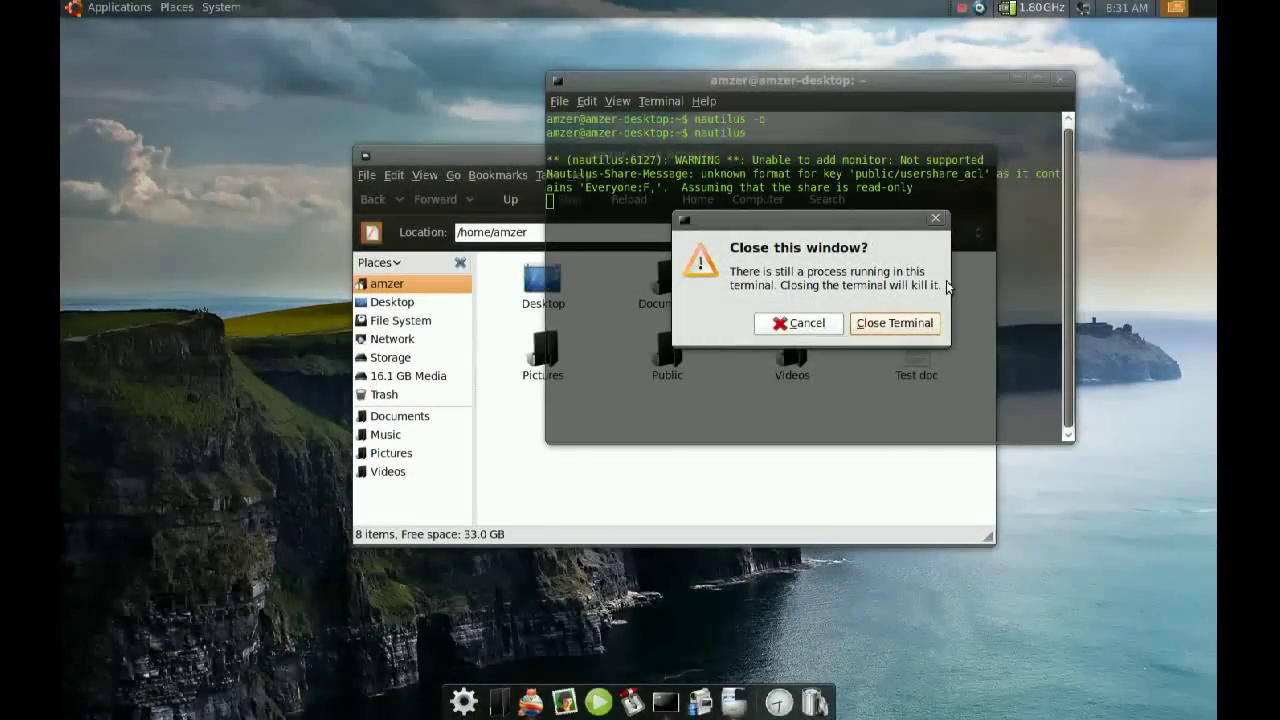
pyautogui.click(895, 325)
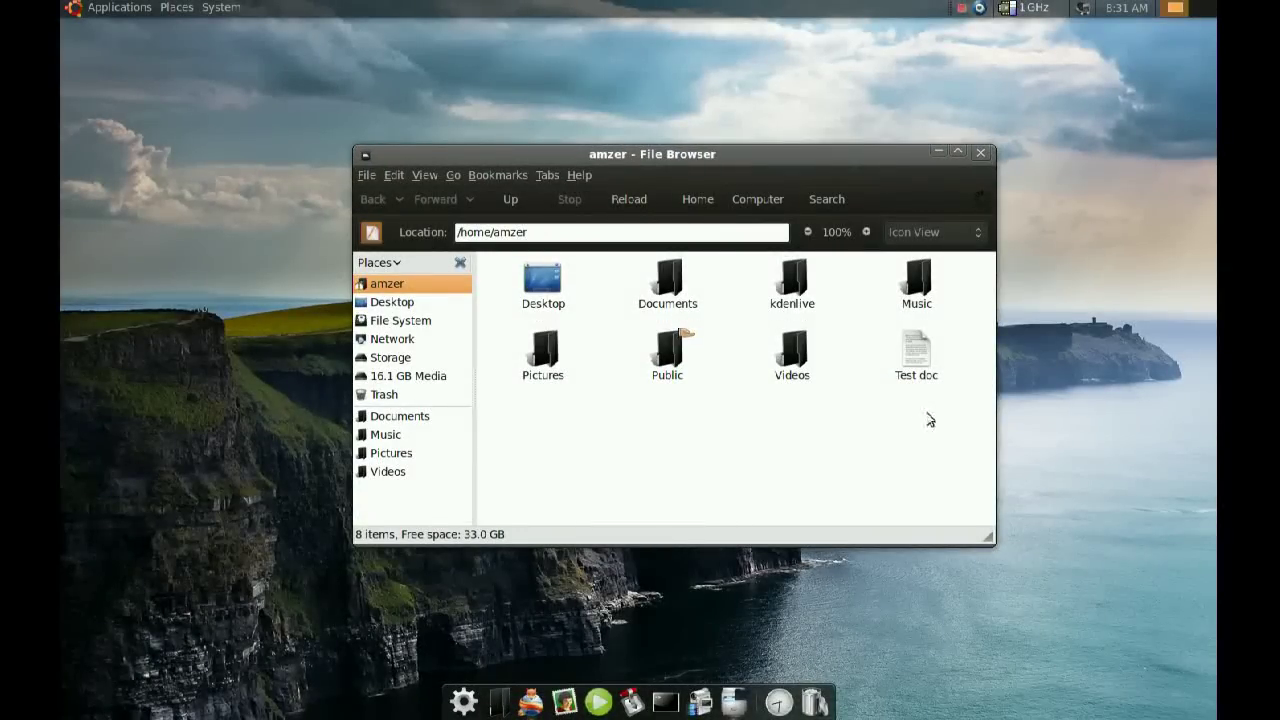
pyautogui.doubleClick(914, 360)
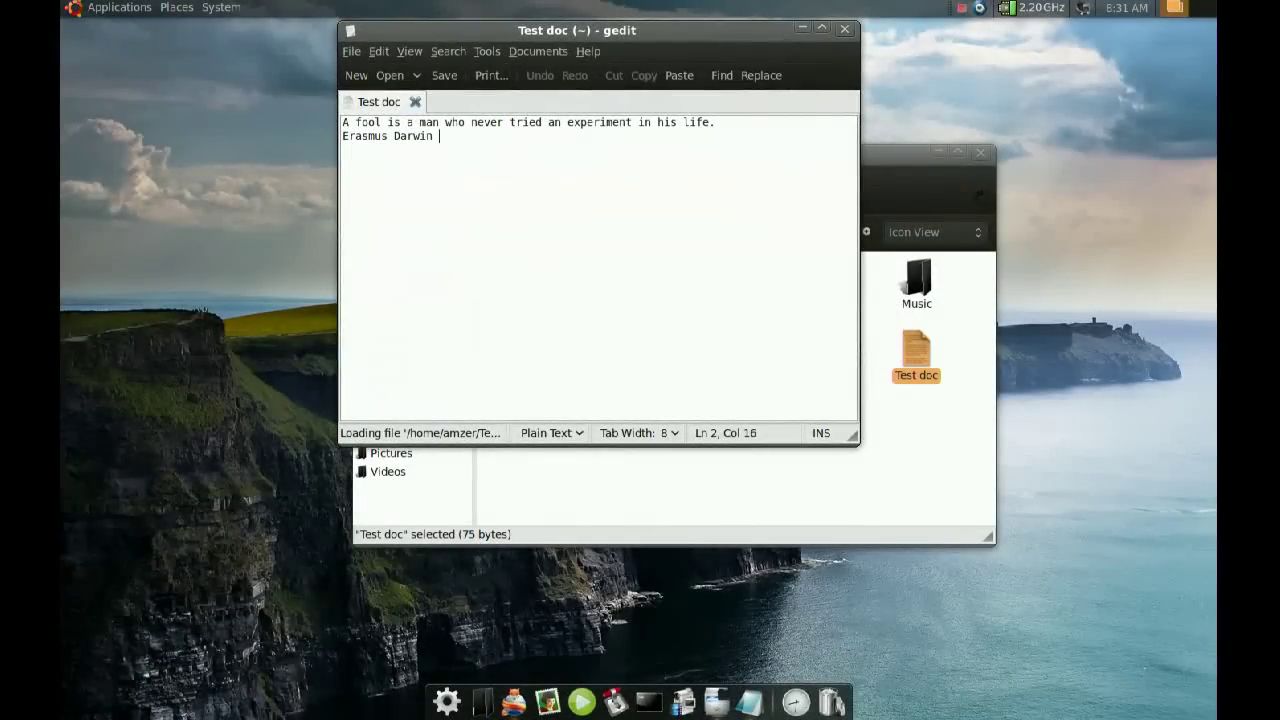
pyautogui.click(844, 29)
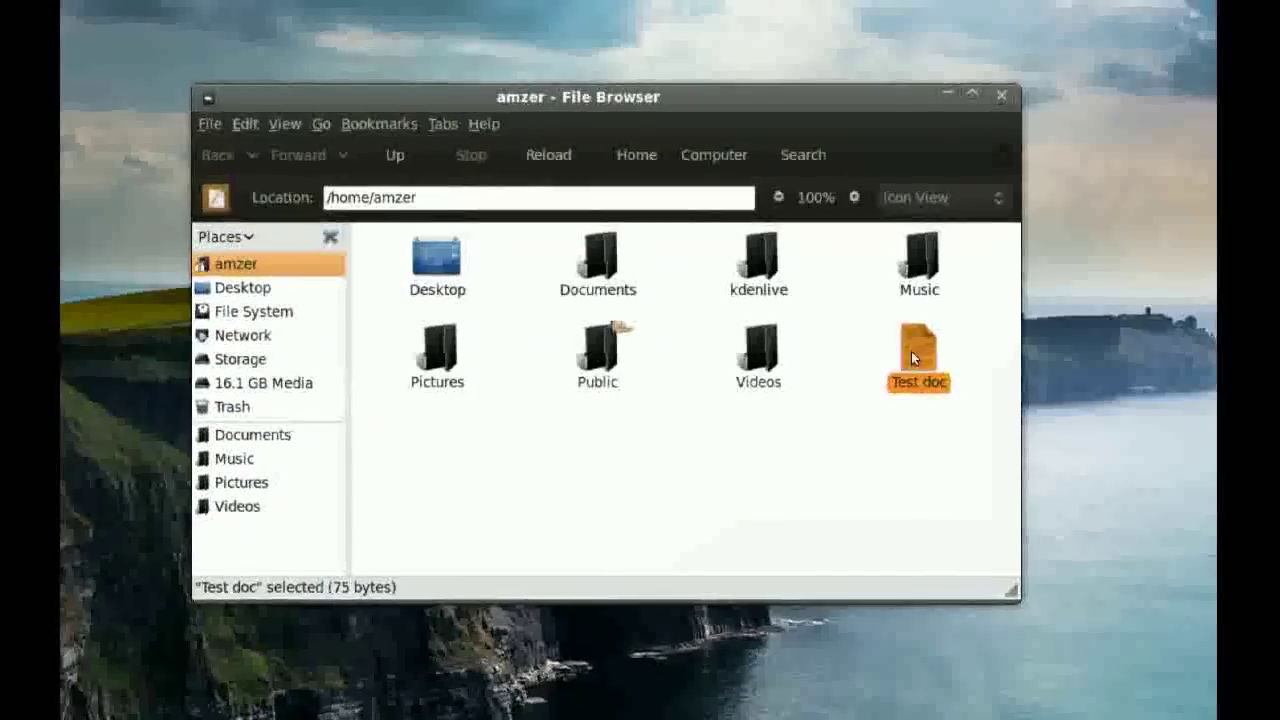
pyautogui.rightClick(914, 352)
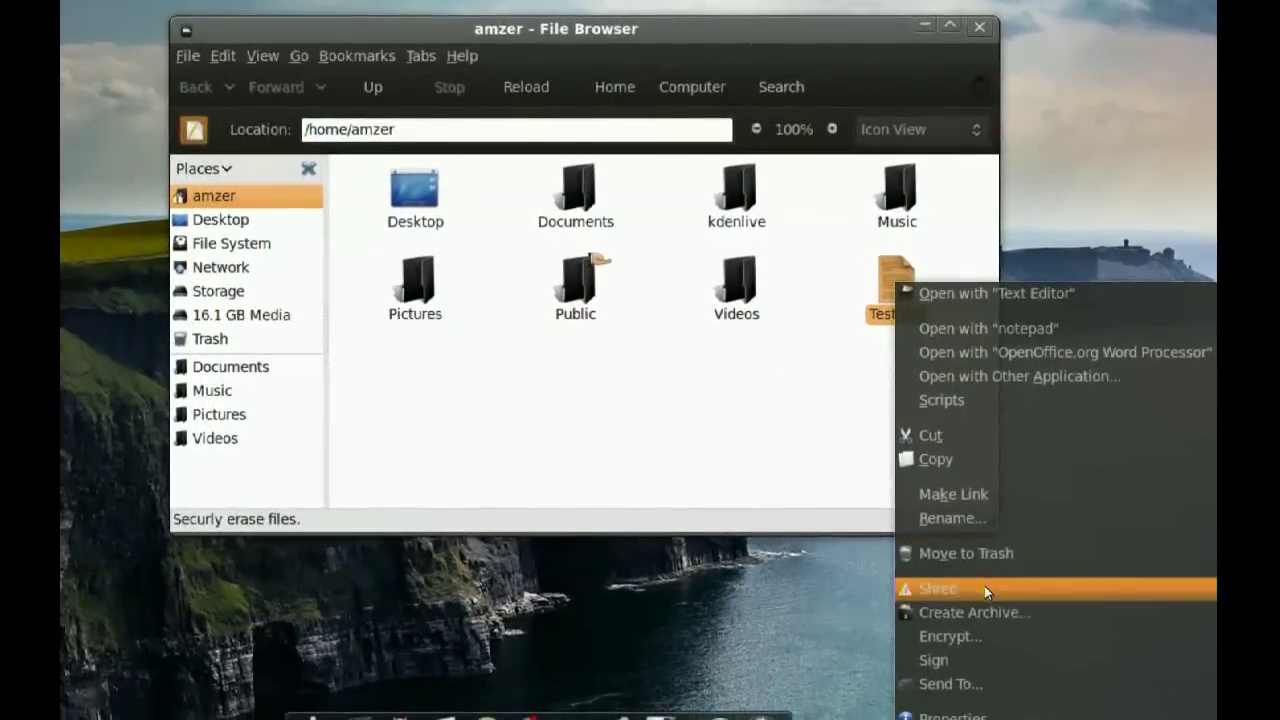
# Choose Shred from Test doc's context menu to securely erase it
pyautogui.click(985, 591)
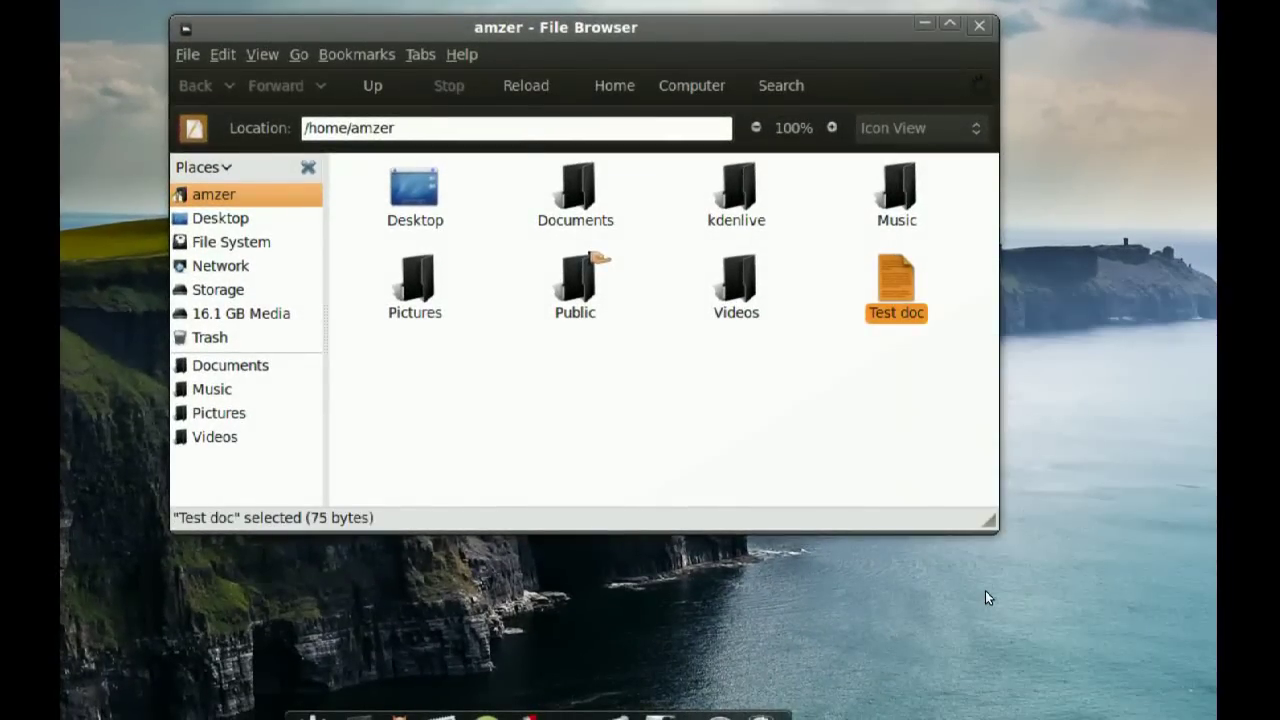